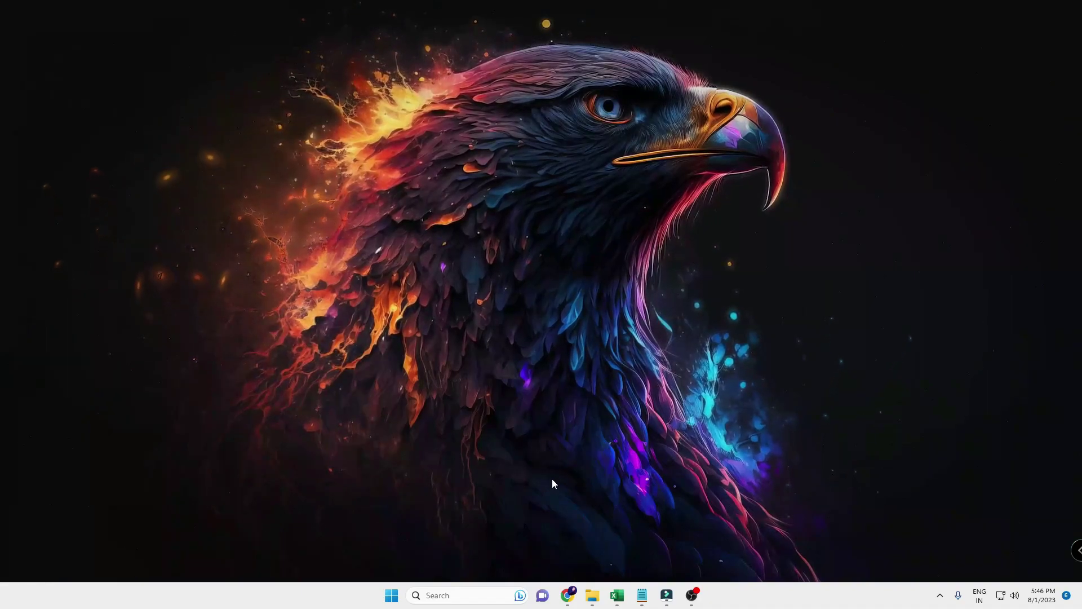
# Open the Storage page of the Windows system settings and review the space usage of Local Disk (C:)
pyautogui.rightClick(392, 595)
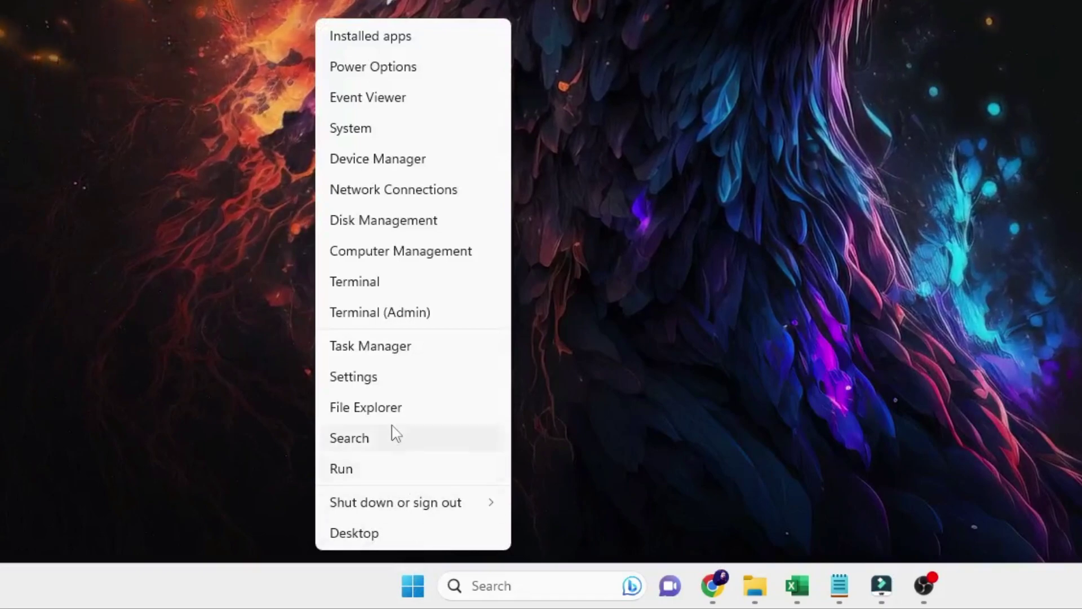
pyautogui.click(369, 383)
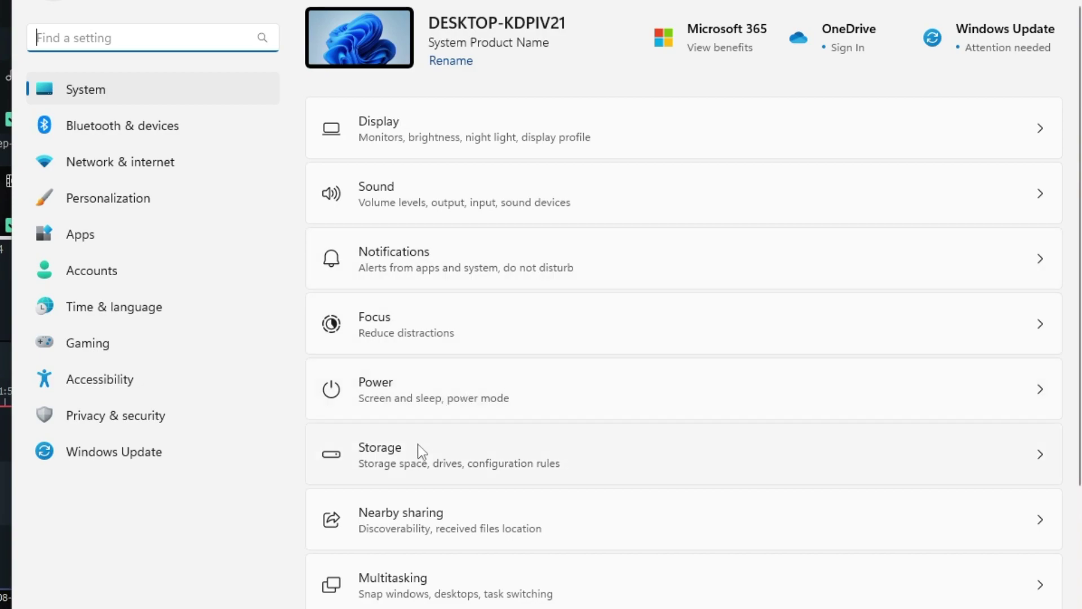
pyautogui.click(433, 449)
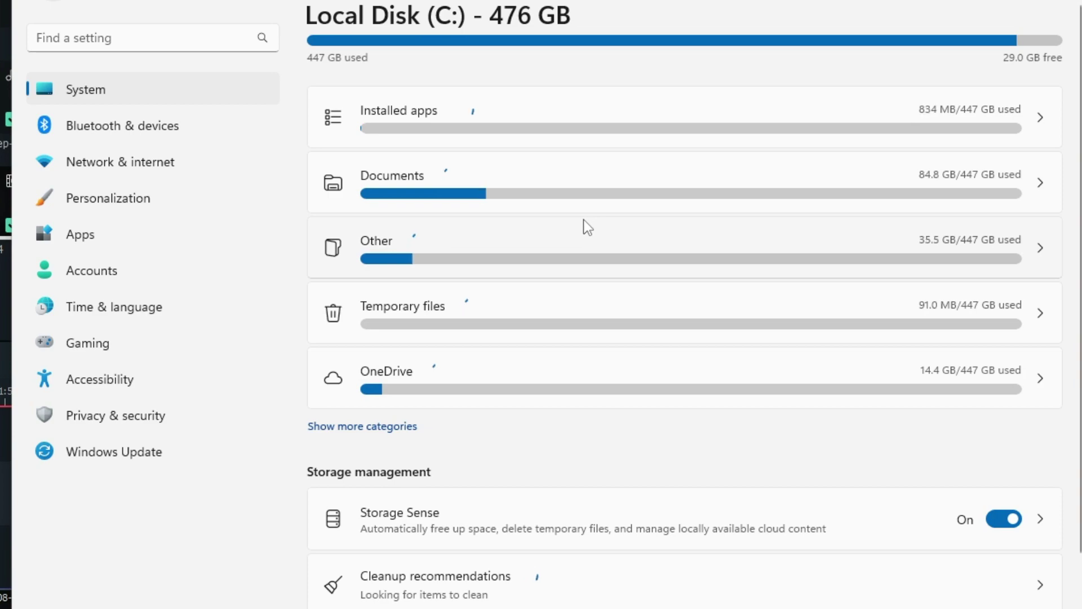
pyautogui.scroll(-2, 512, 430)
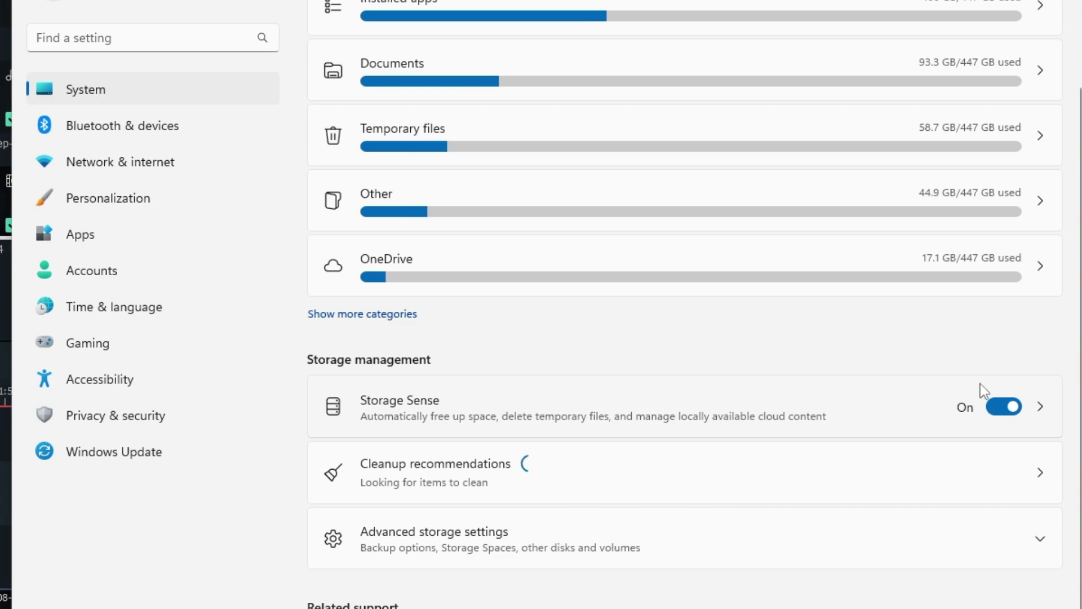
pyautogui.scroll(2, 965, 395)
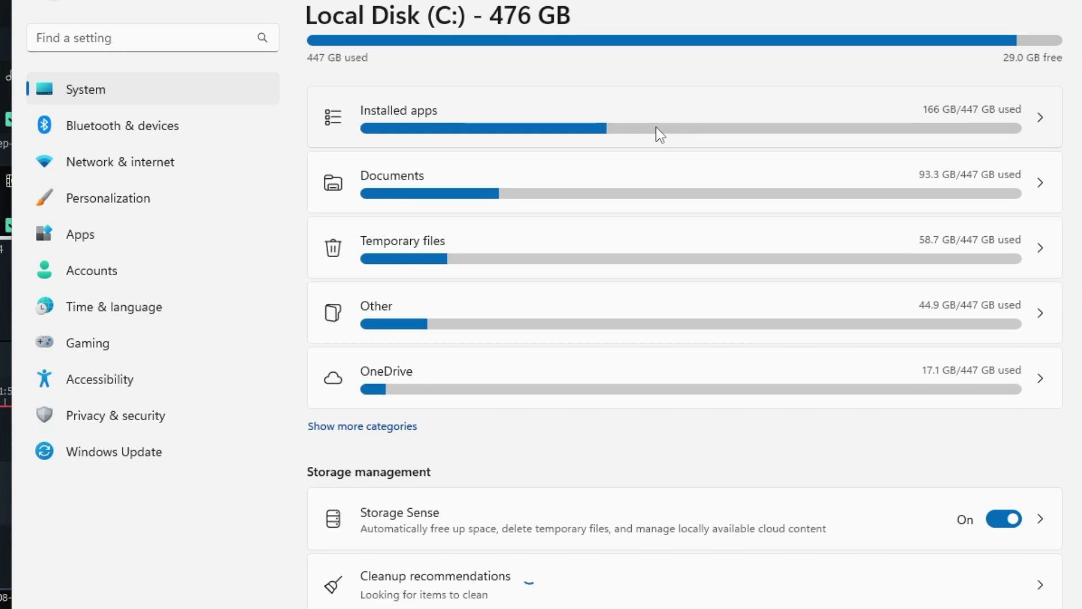
# Examine the installed apps taking up space on the drive, including the uninstall option for AMD Software
pyautogui.click(608, 122)
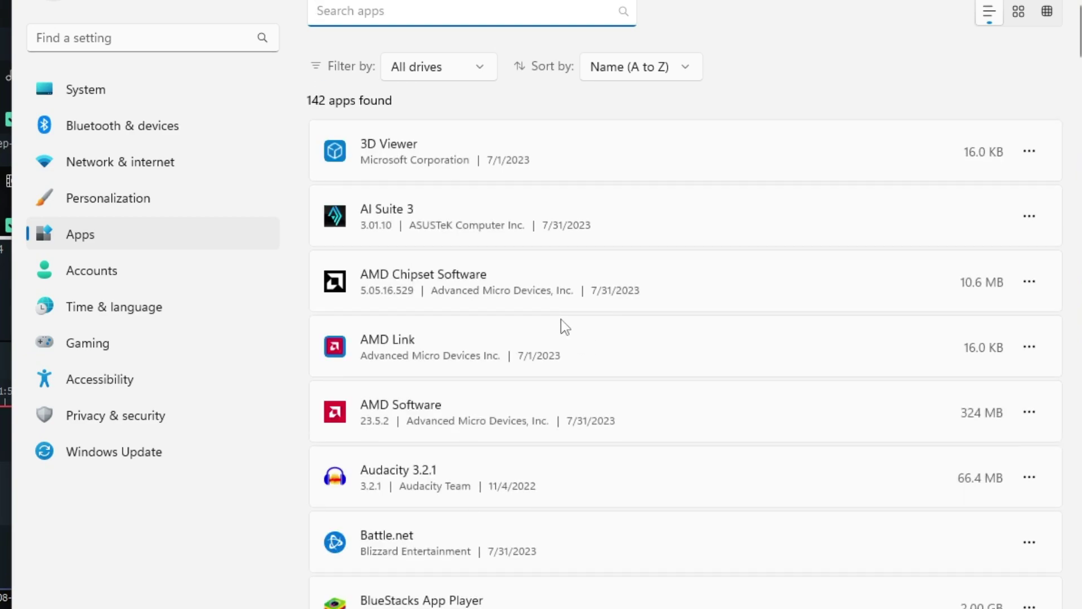
pyautogui.scroll(-2, 681, 362)
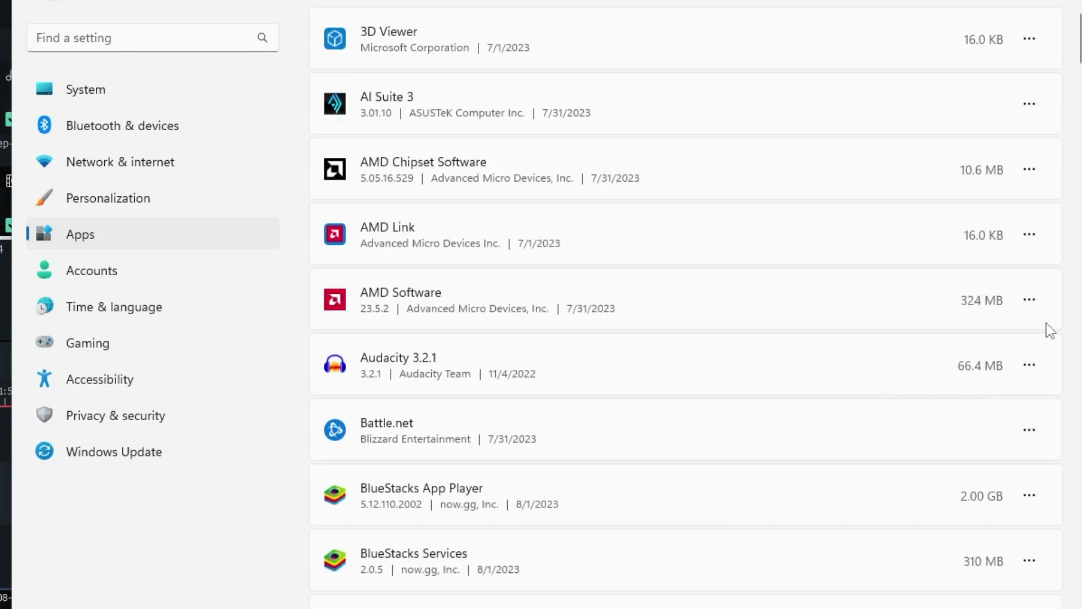
pyautogui.click(1034, 303)
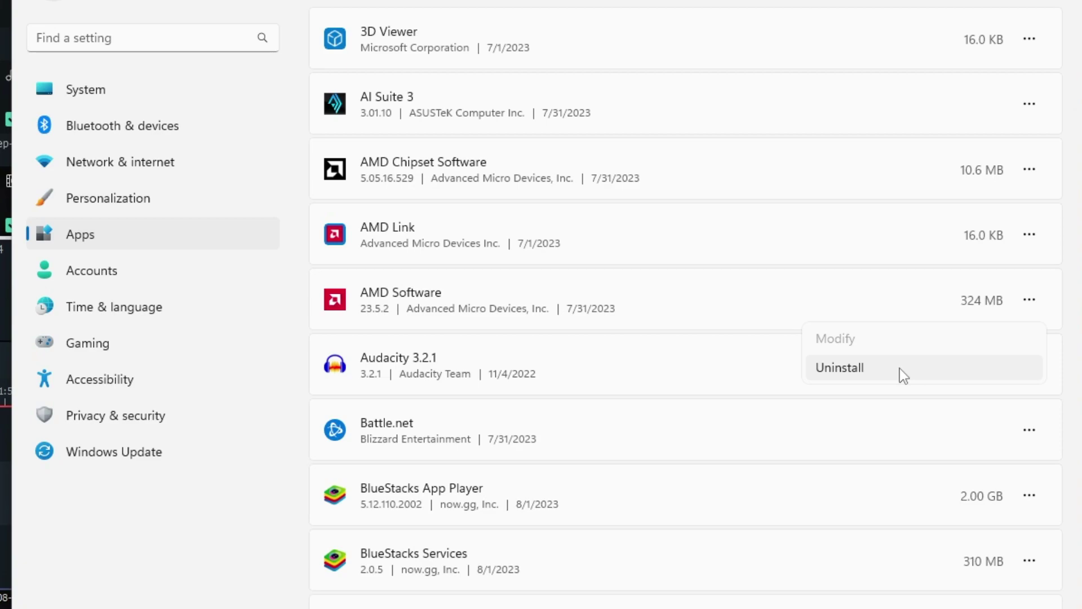
pyautogui.scroll(-7, 797, 305)
pyautogui.scroll(-12, 767, 290)
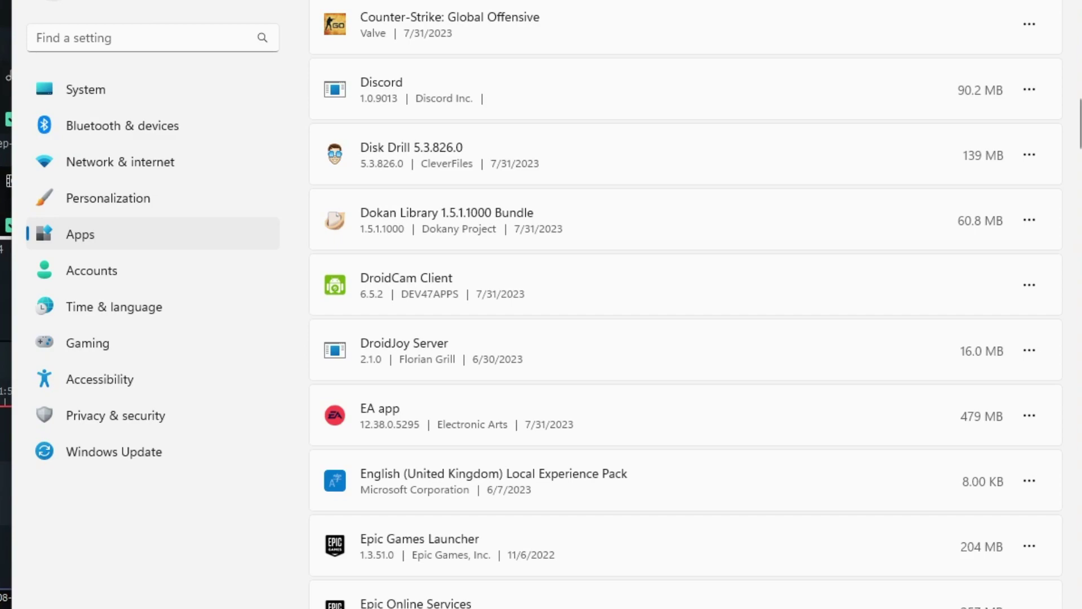
# Inspect the Documents storage category and its folder, selecting SysinternalsSuite.zip, and return to the drive's storage overview
pyautogui.click(85, 89)
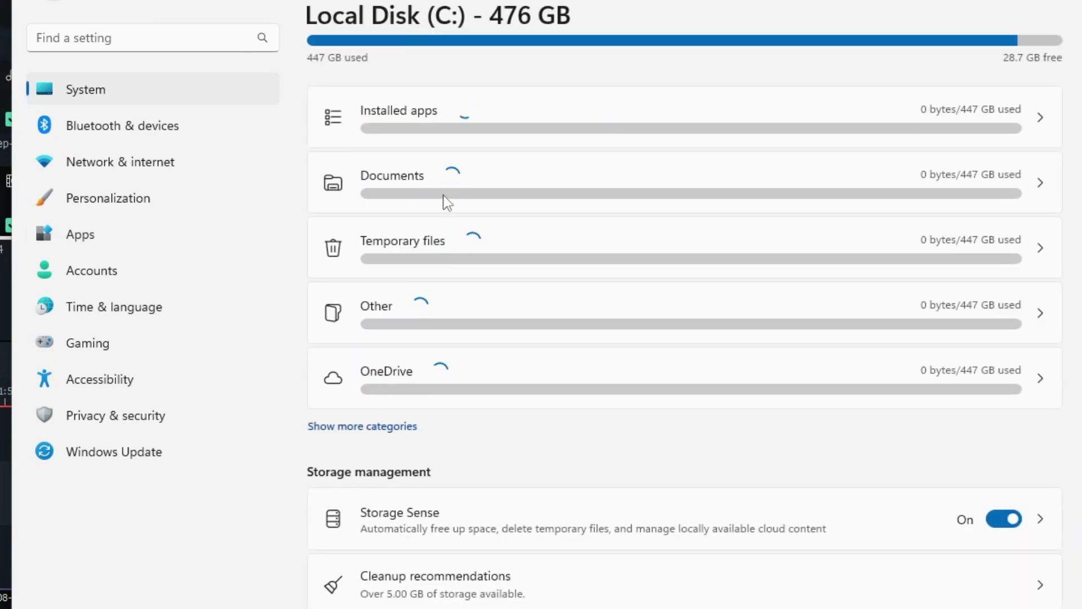
pyautogui.click(639, 182)
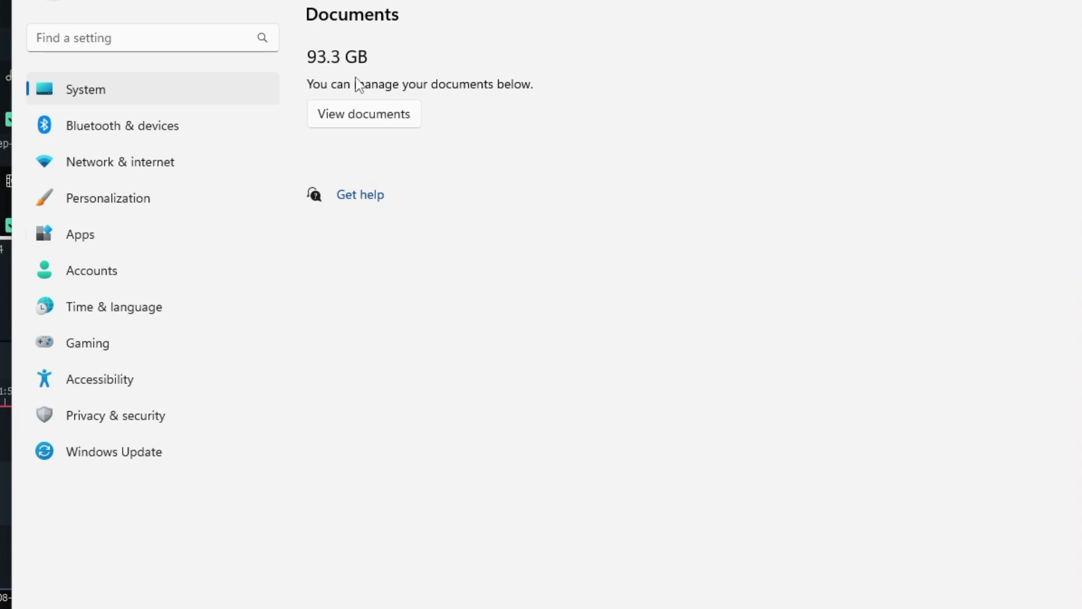
pyautogui.click(385, 117)
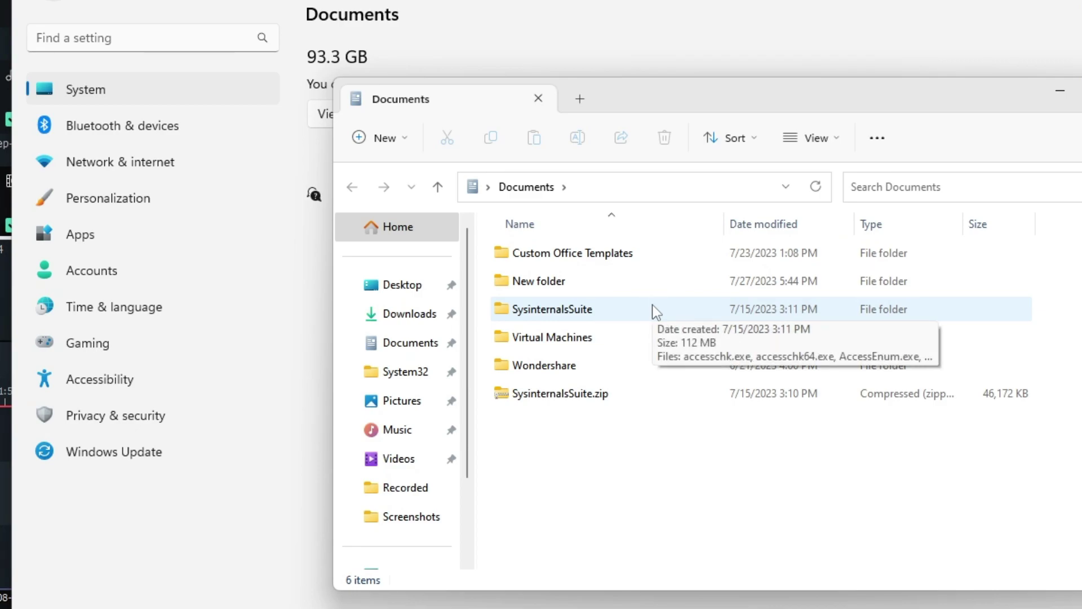
pyautogui.click(572, 397)
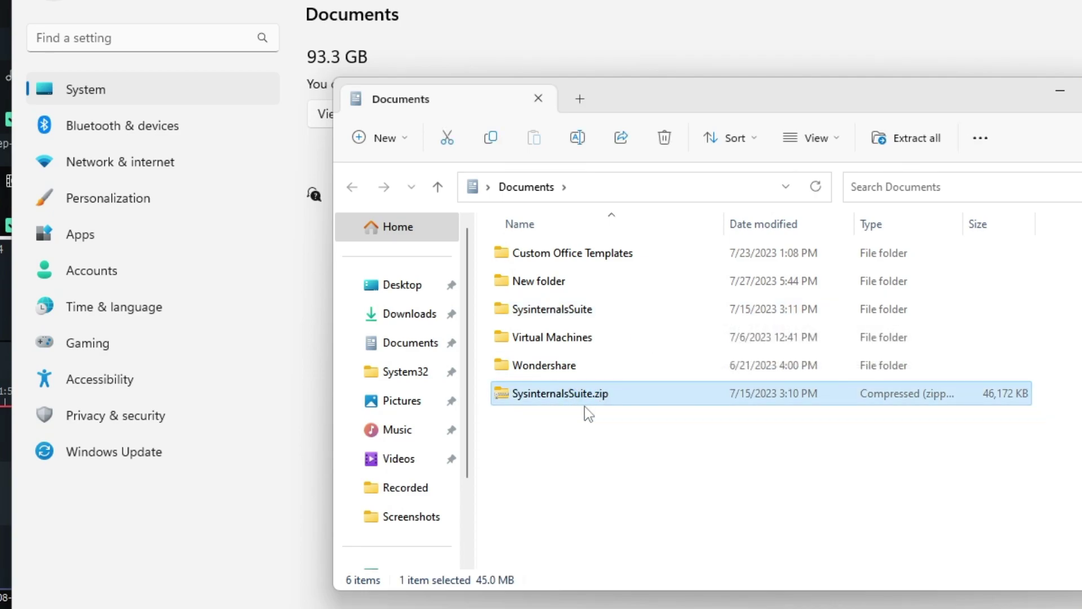
pyautogui.click(1060, 91)
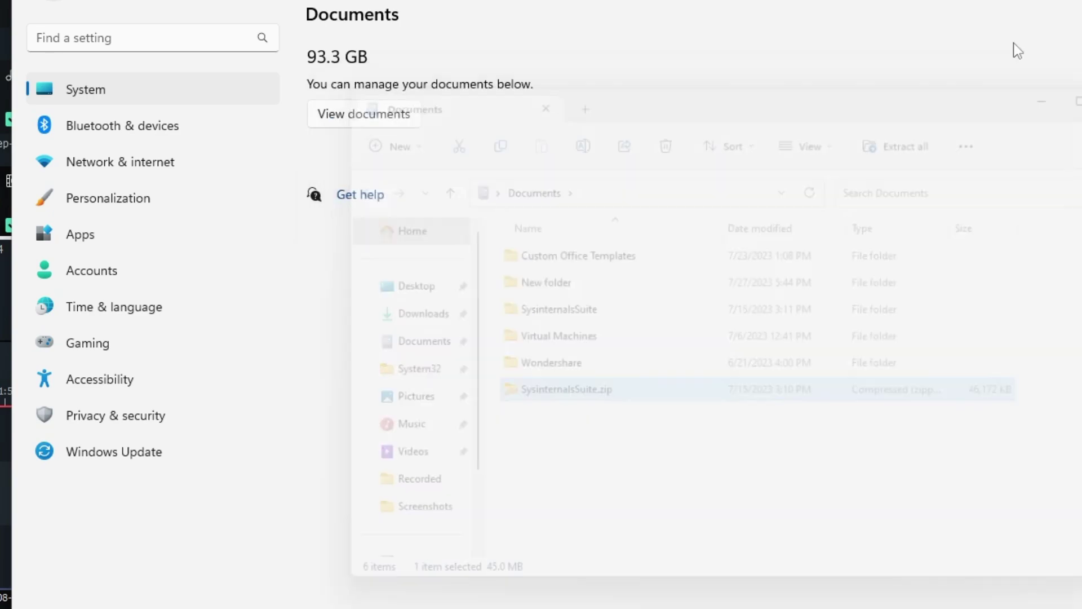
pyautogui.hotkey('alt', 'Left')
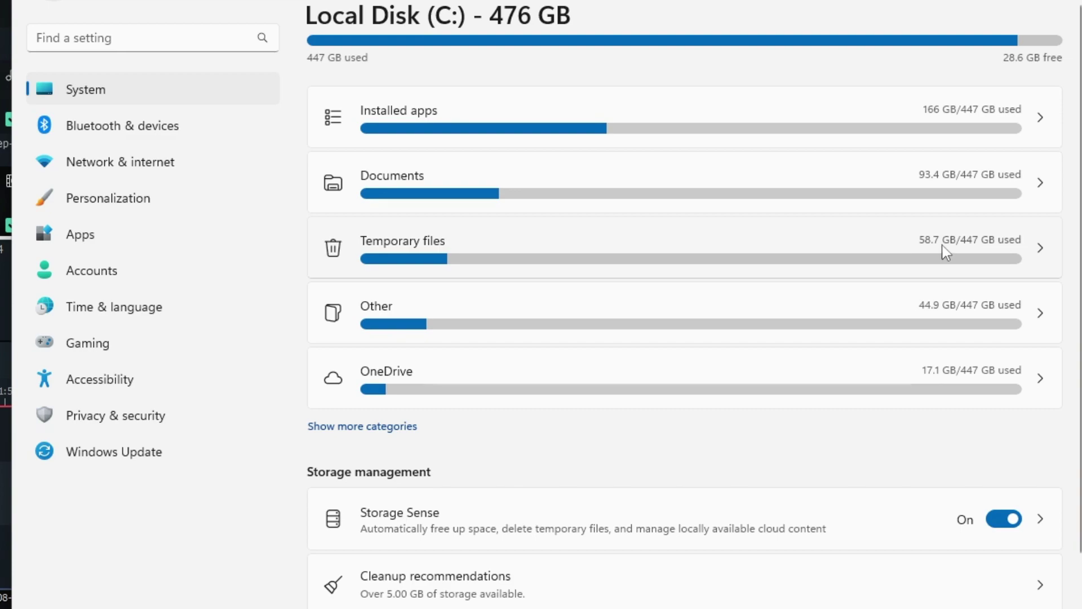
# Open the Temporary files category of Local Disk (C:) and review the removable file types
pyautogui.click(645, 246)
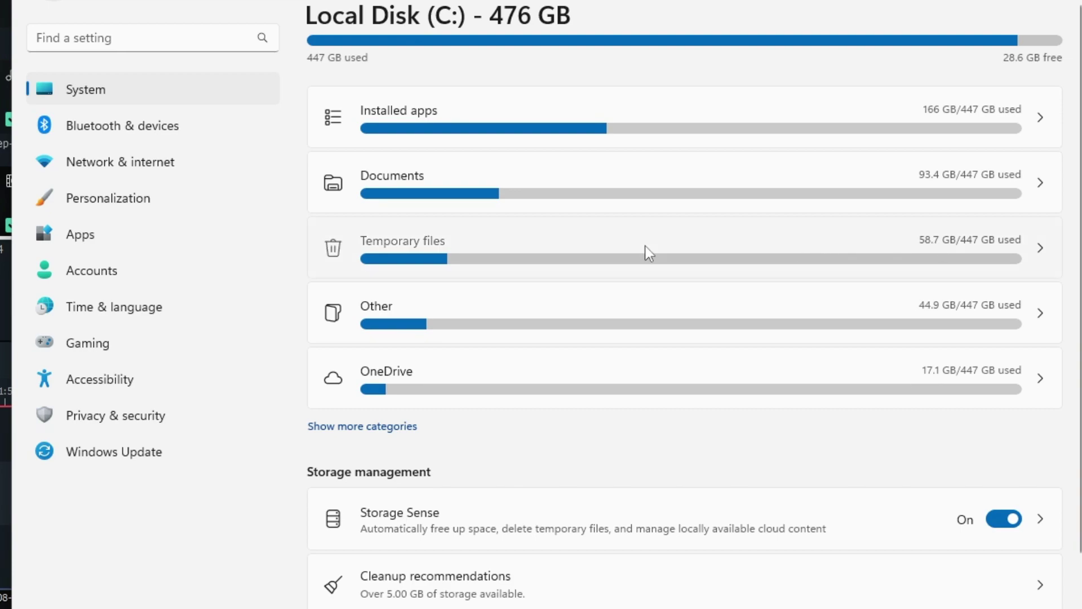
pyautogui.scroll(-5, 592, 196)
pyautogui.scroll(5, 550, 179)
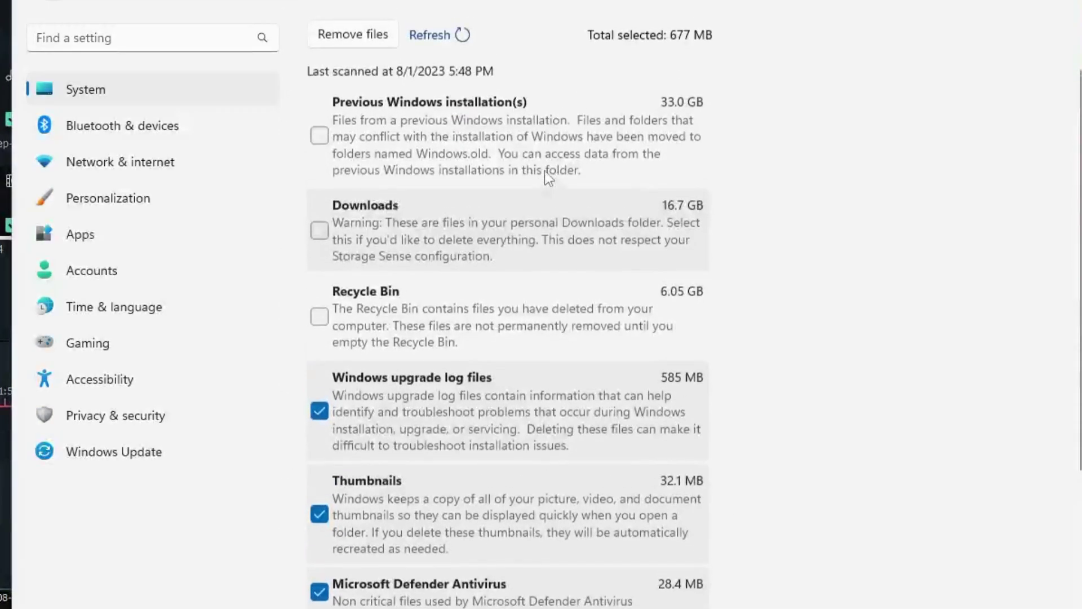
pyautogui.scroll(-5, 437, 245)
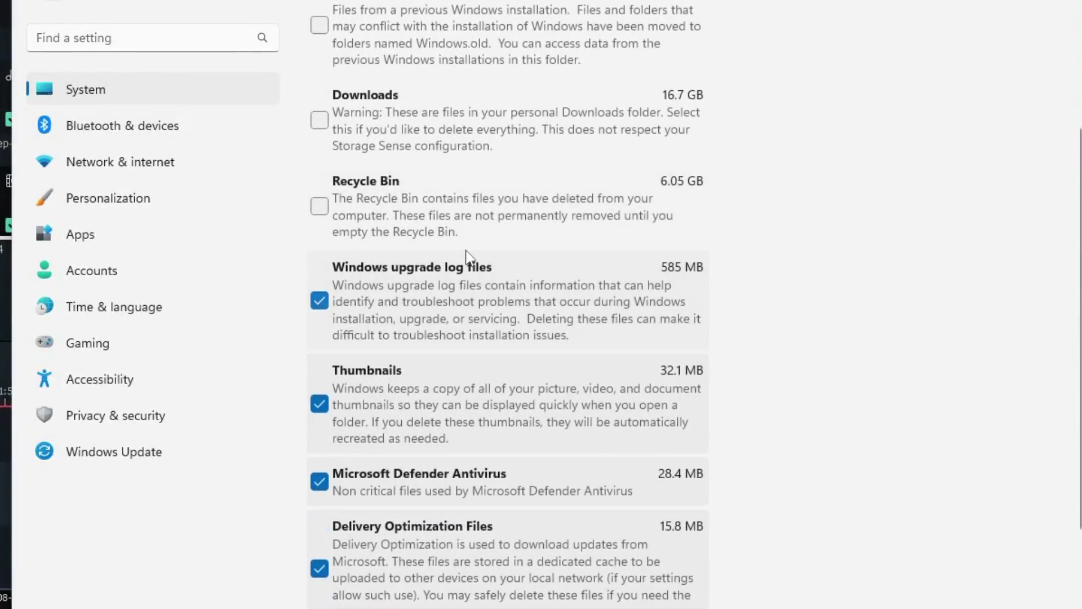
pyautogui.scroll(3, 467, 265)
pyautogui.scroll(1, 456, 222)
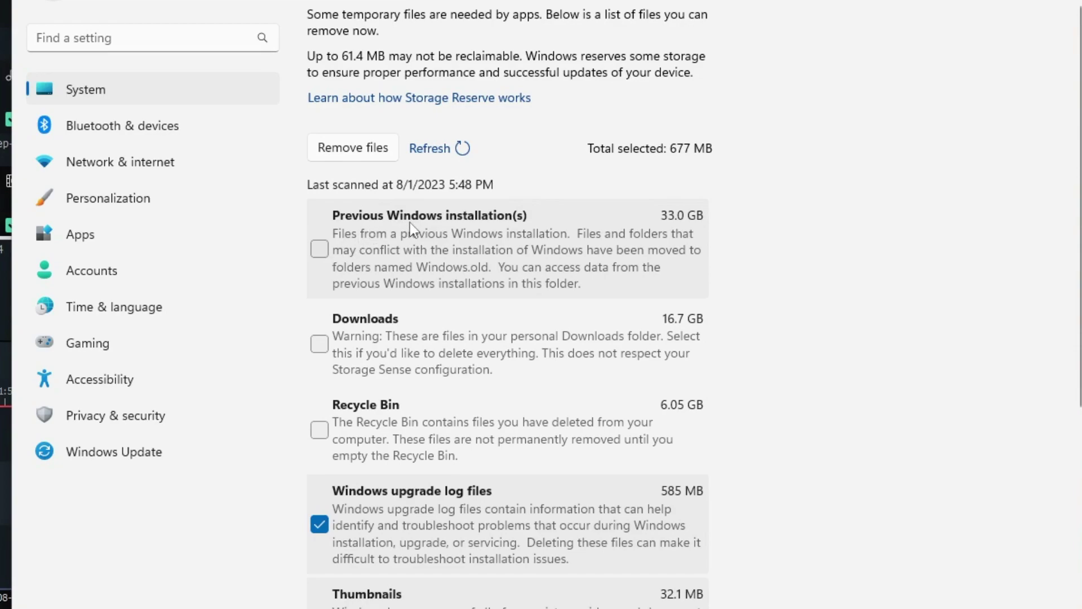
# Select Previous Windows installation(s), Recycle Bin and Downloads for removal and check the whole list of selected temporary file types
pyautogui.click(319, 249)
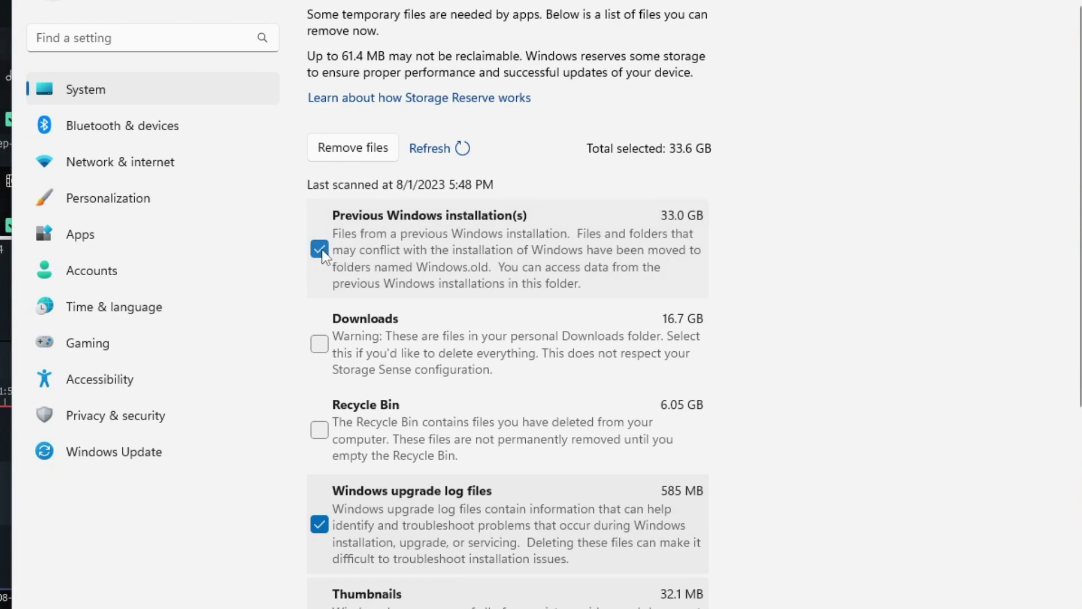
pyautogui.scroll(-2, 323, 256)
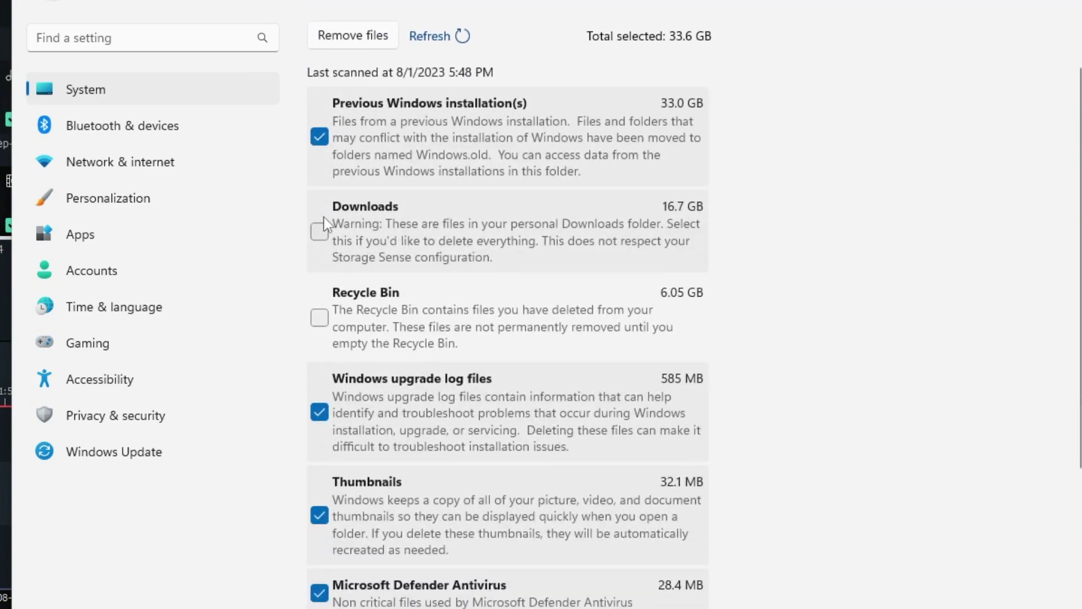
pyautogui.click(317, 320)
pyautogui.click(328, 246)
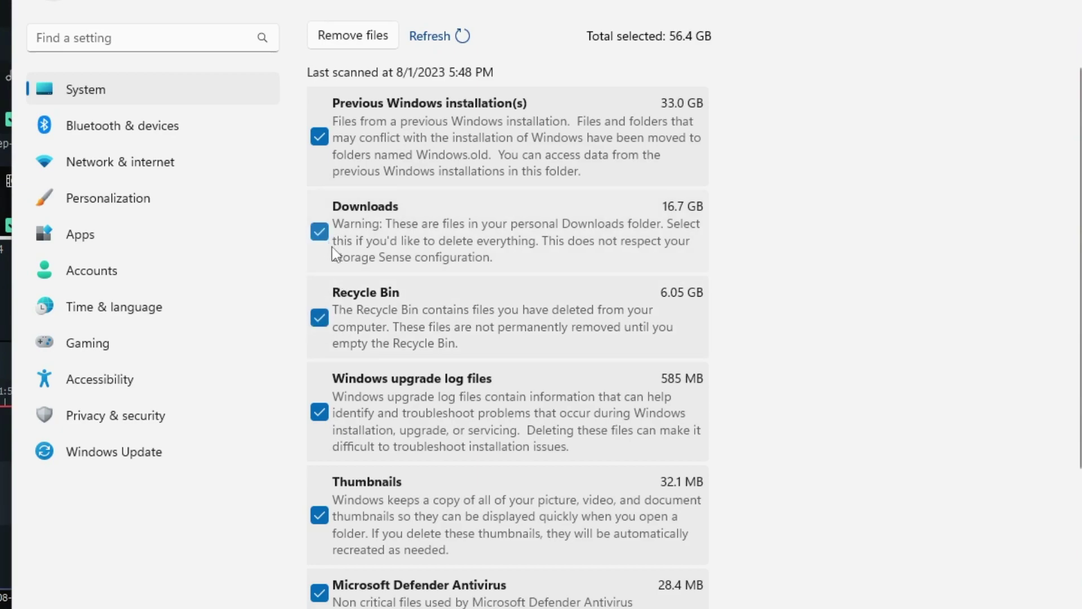
pyautogui.scroll(-2, 405, 302)
pyautogui.scroll(-5, 406, 302)
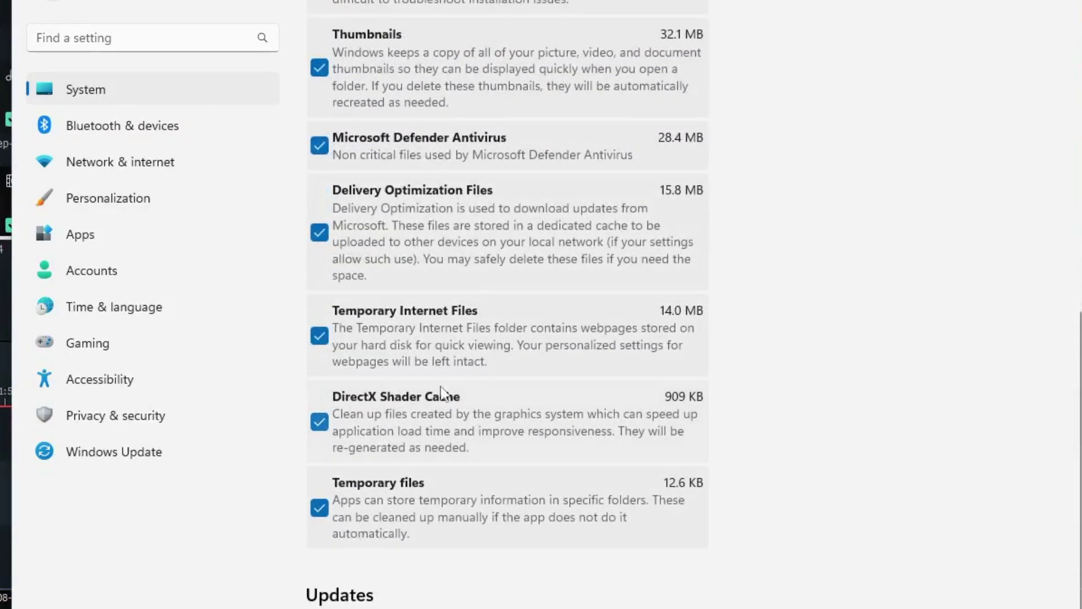
pyautogui.scroll(7, 473, 327)
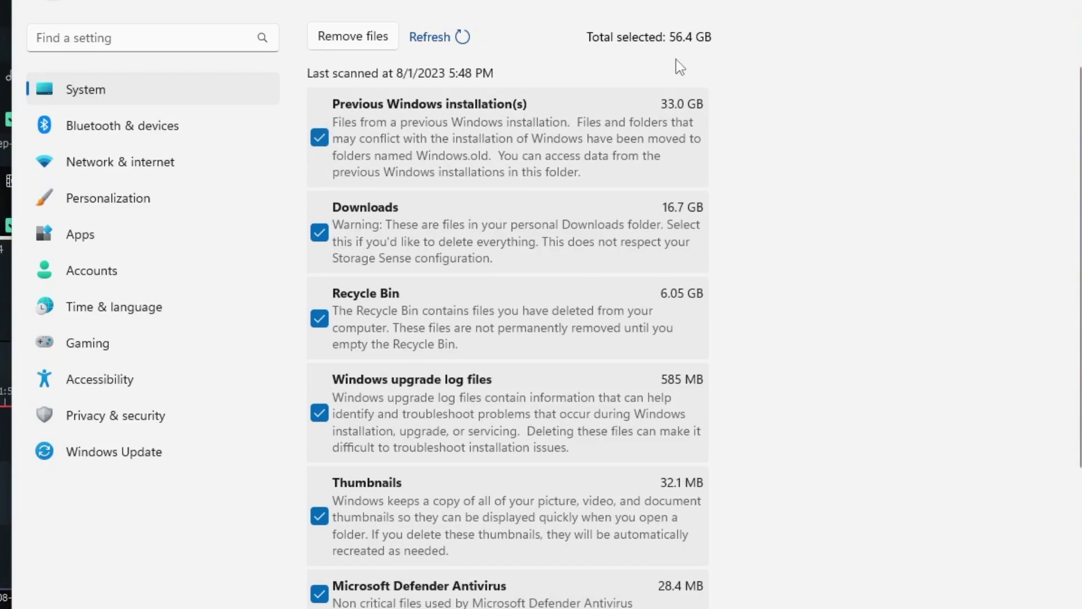
pyautogui.scroll(-3, 568, 175)
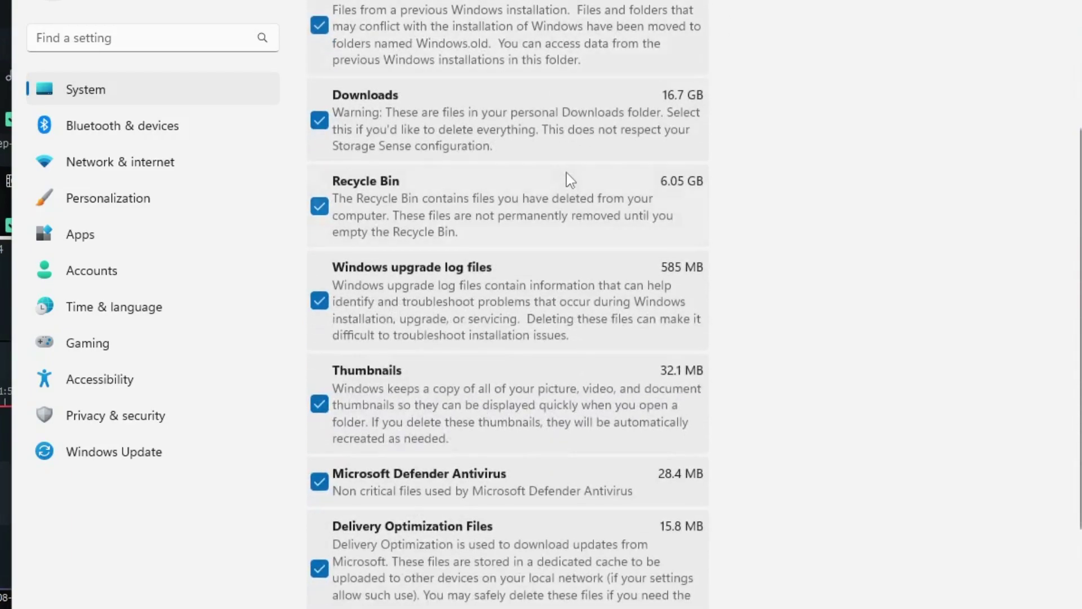
pyautogui.scroll(-4, 572, 189)
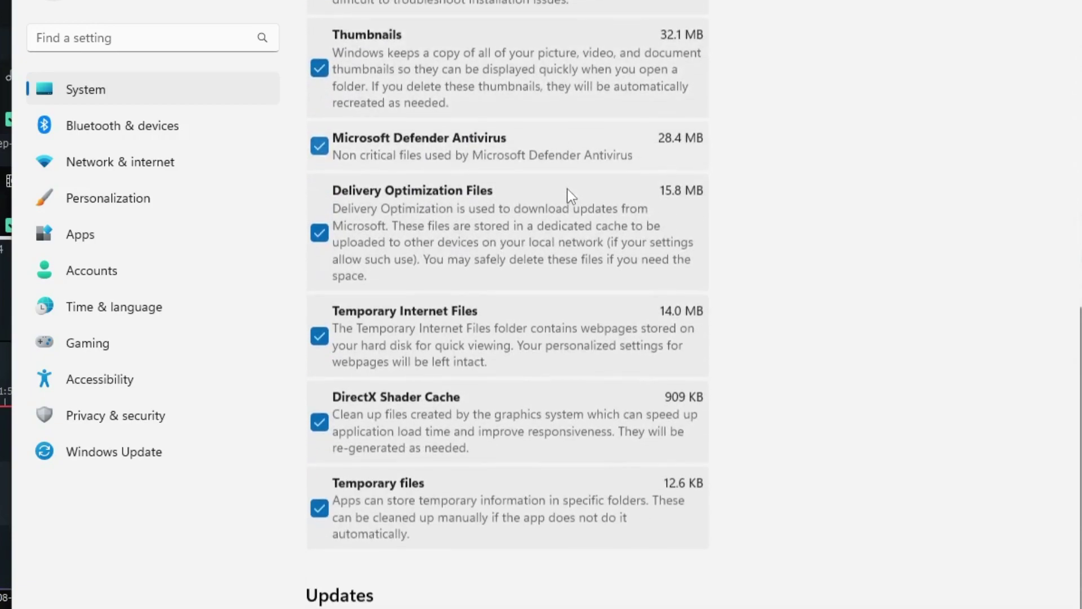
pyautogui.scroll(8, 421, 206)
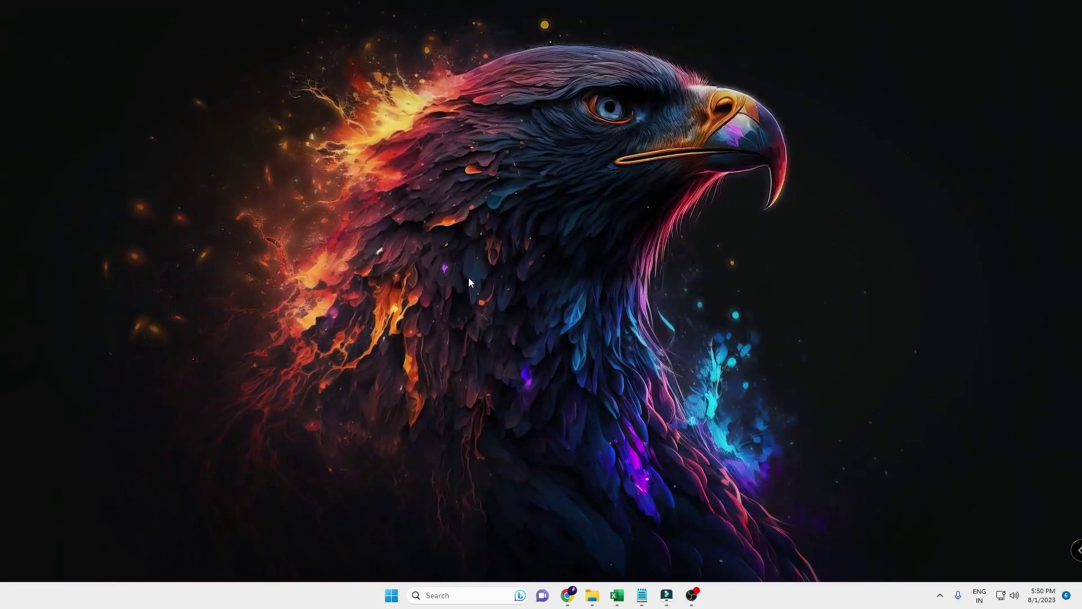
# Open Task Manager and examine the status of the startup apps, selecting OneDrive.exe
pyautogui.rightClick(391, 595)
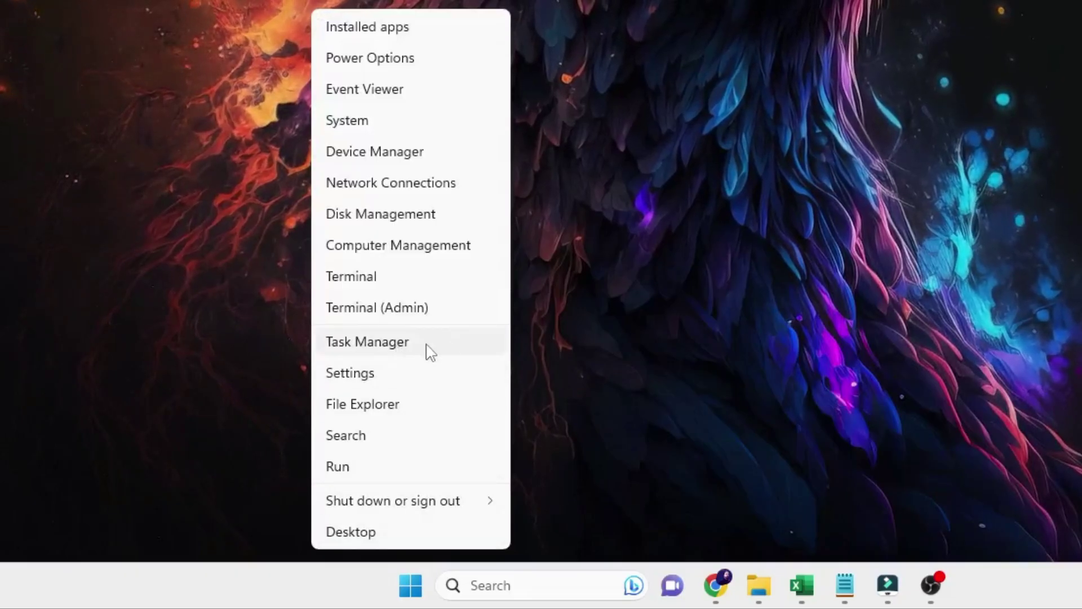
pyautogui.click(401, 460)
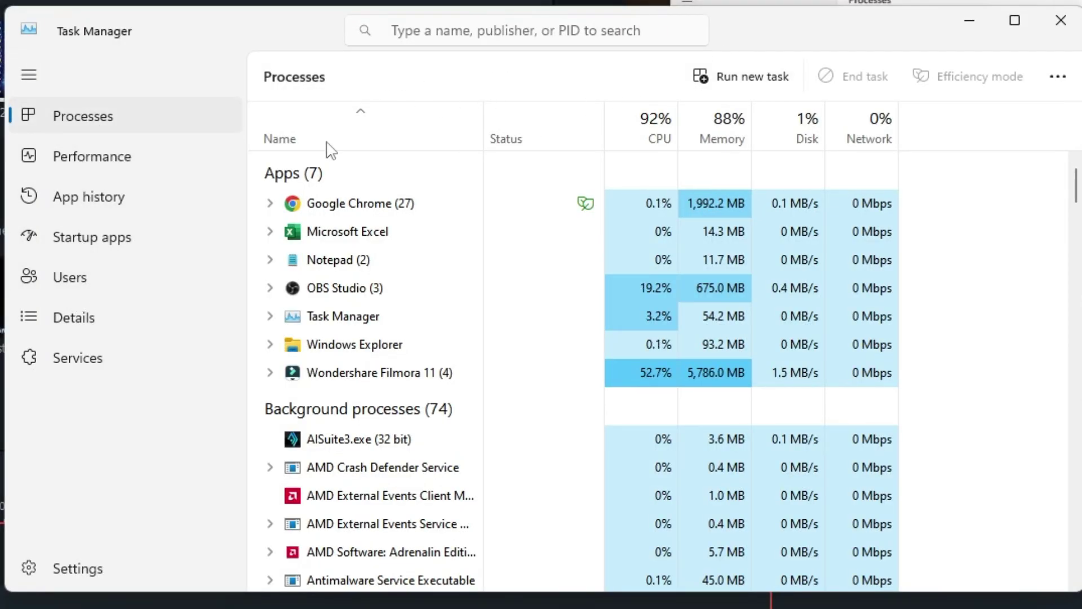
pyautogui.click(100, 250)
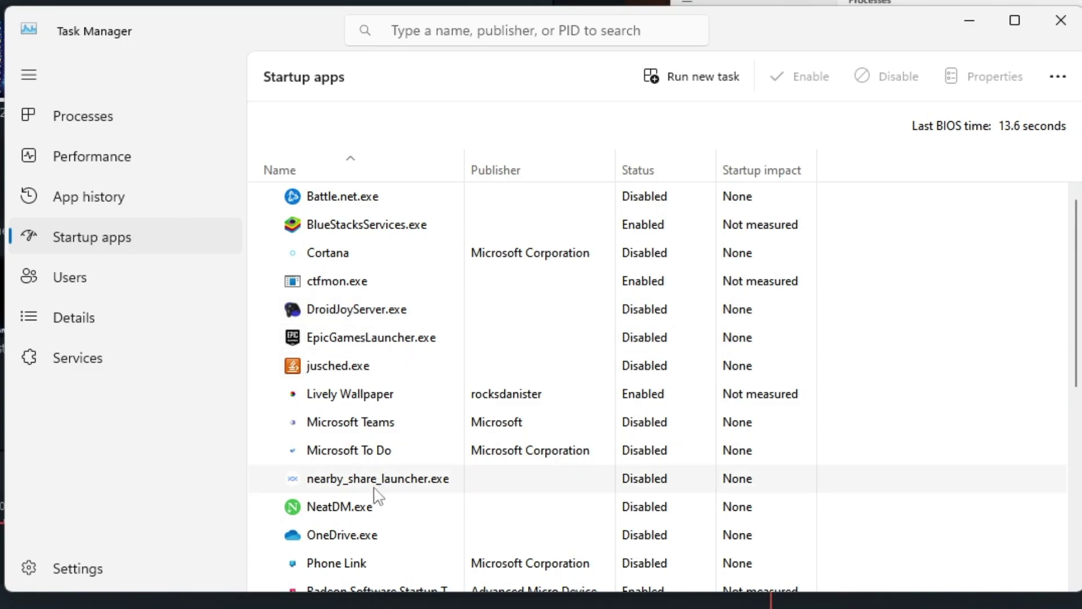
pyautogui.scroll(-1, 389, 516)
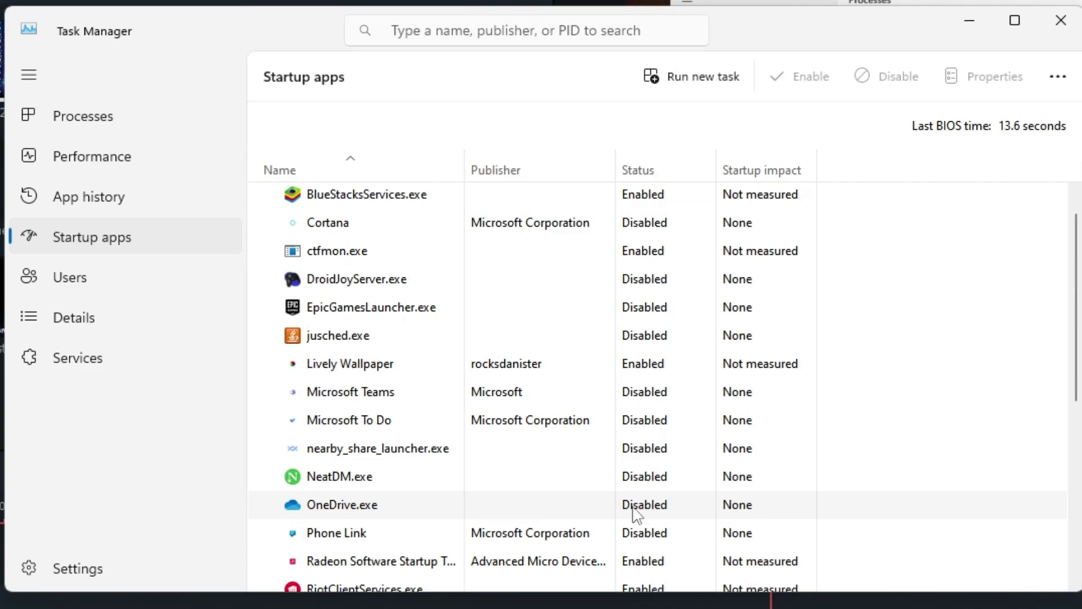
pyautogui.scroll(-1, 398, 472)
pyautogui.click(397, 473)
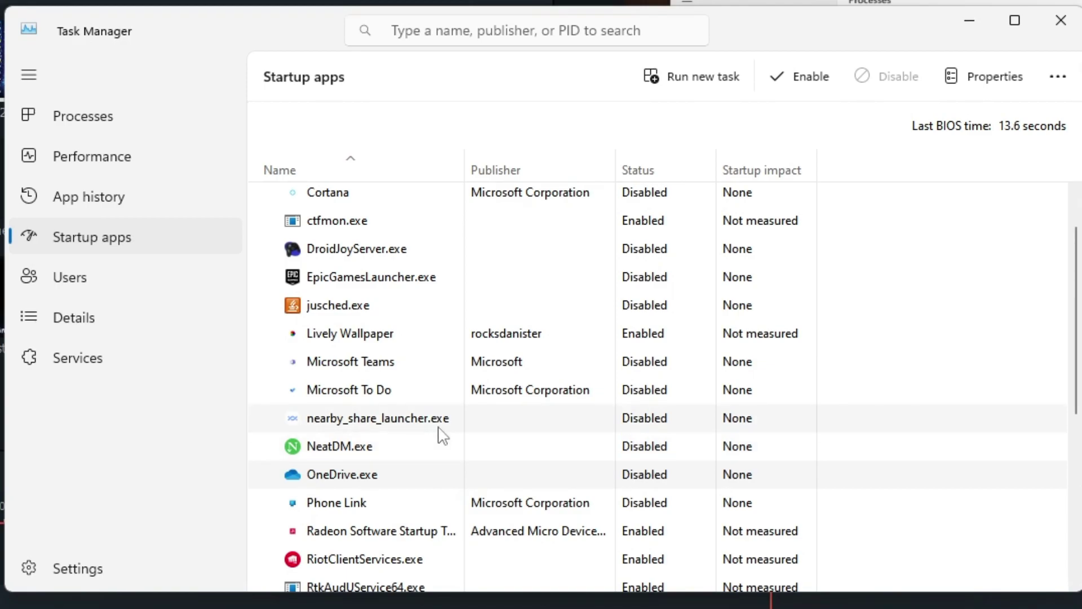
pyautogui.scroll(2, 443, 436)
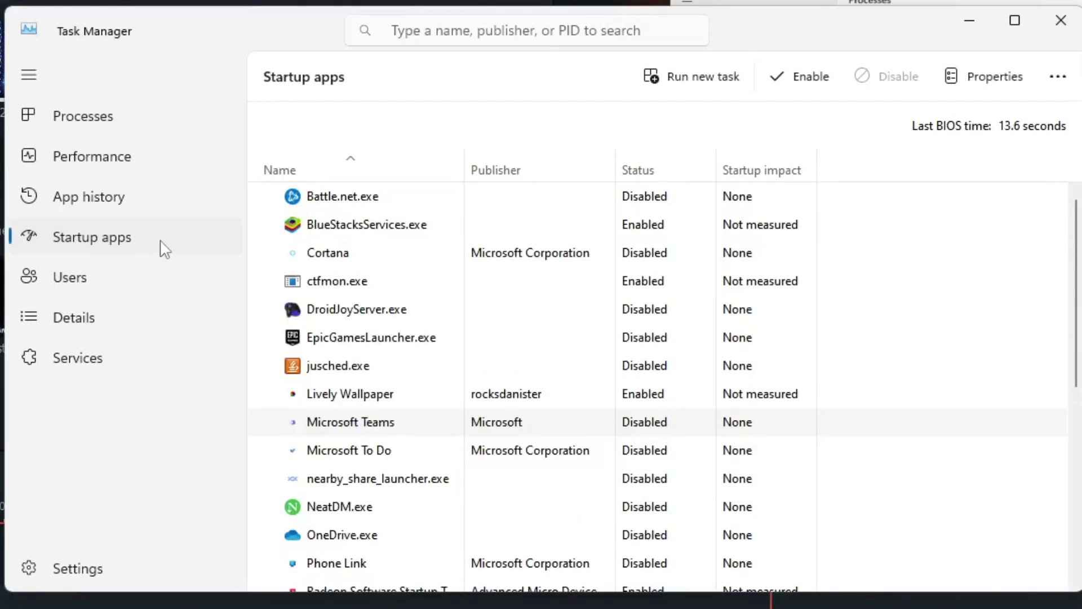
# Check the CPU and memory usage of the running processes and return to the desktop
pyautogui.click(116, 118)
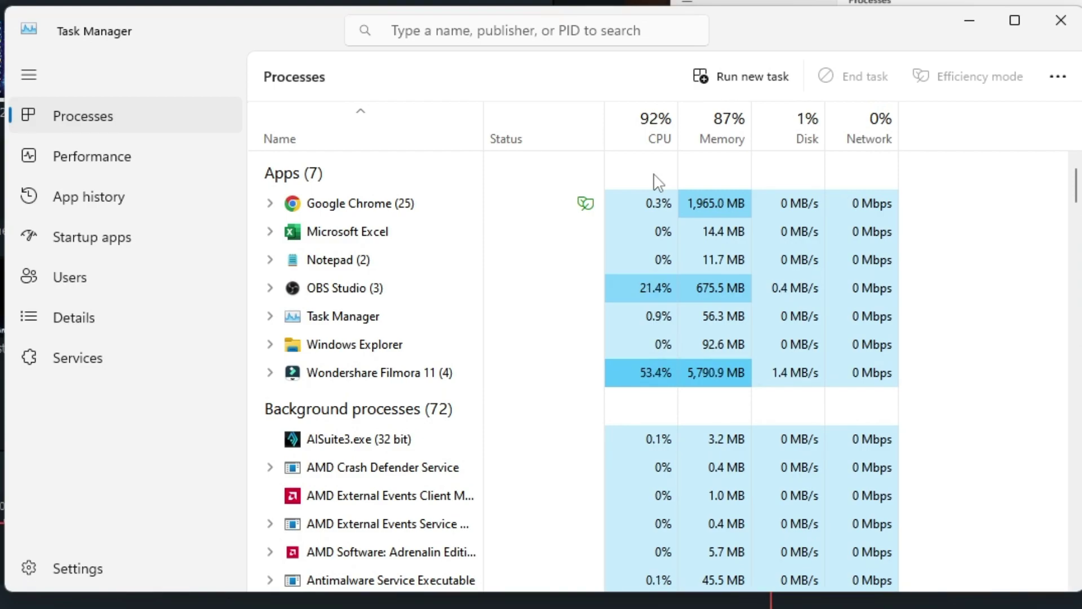
pyautogui.press('super+d')
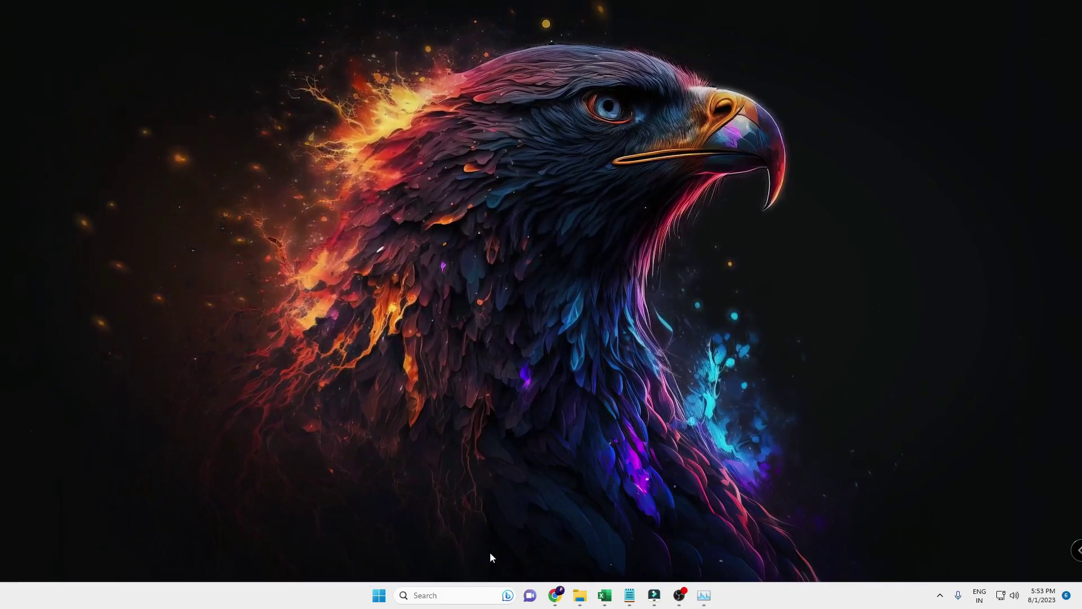
# Open Programs and Features with appwiz.cpl and bring up the list for turning Windows features on or off
pyautogui.click(451, 596)
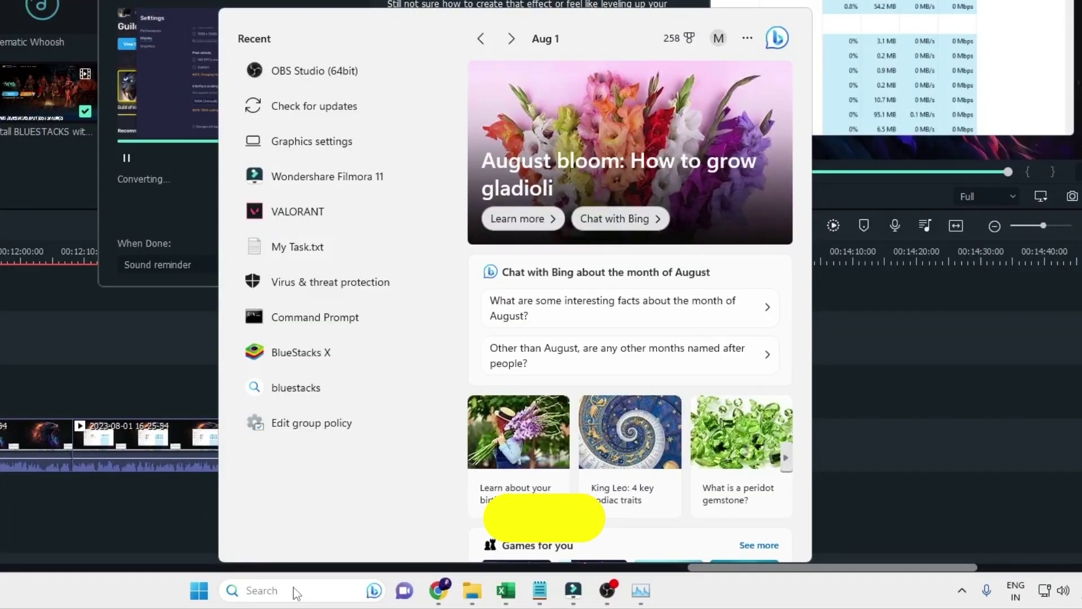
pyautogui.write('apw')
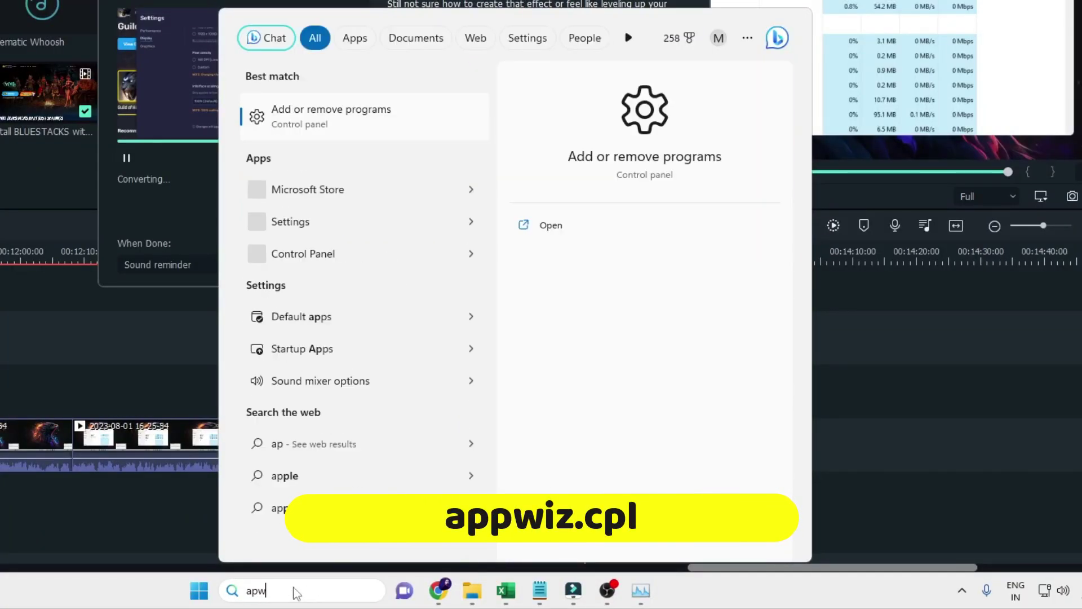
pyautogui.write('iz.cpl')
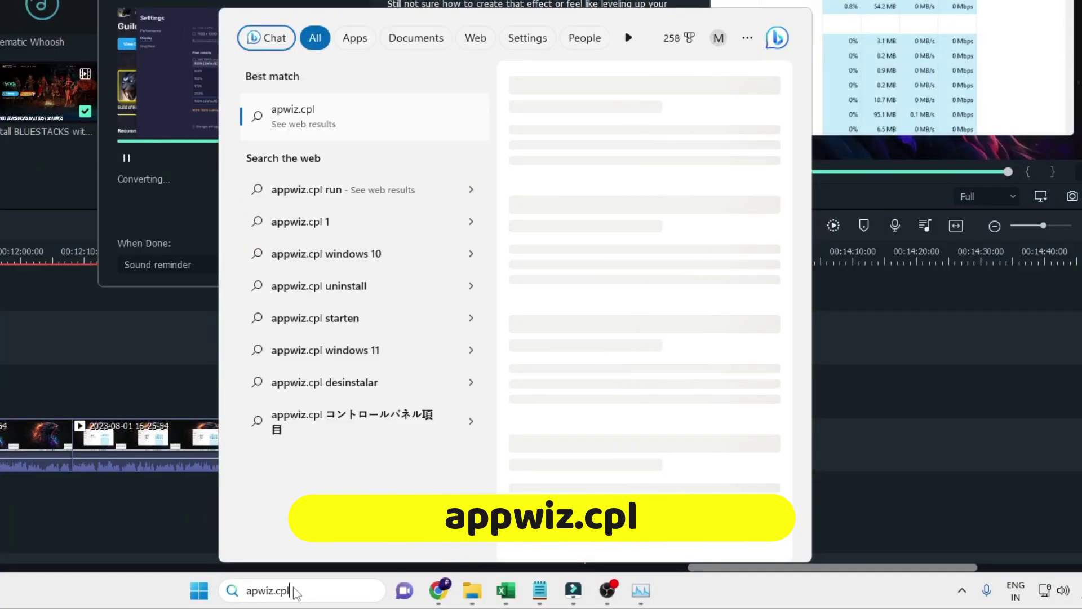
pyautogui.press('Return')
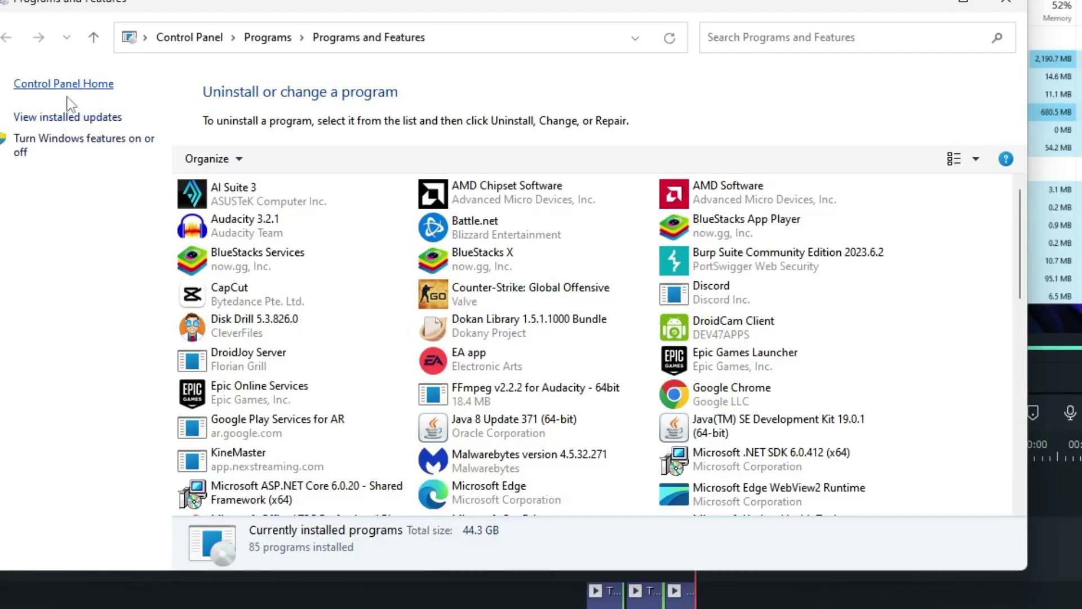
pyautogui.click(74, 146)
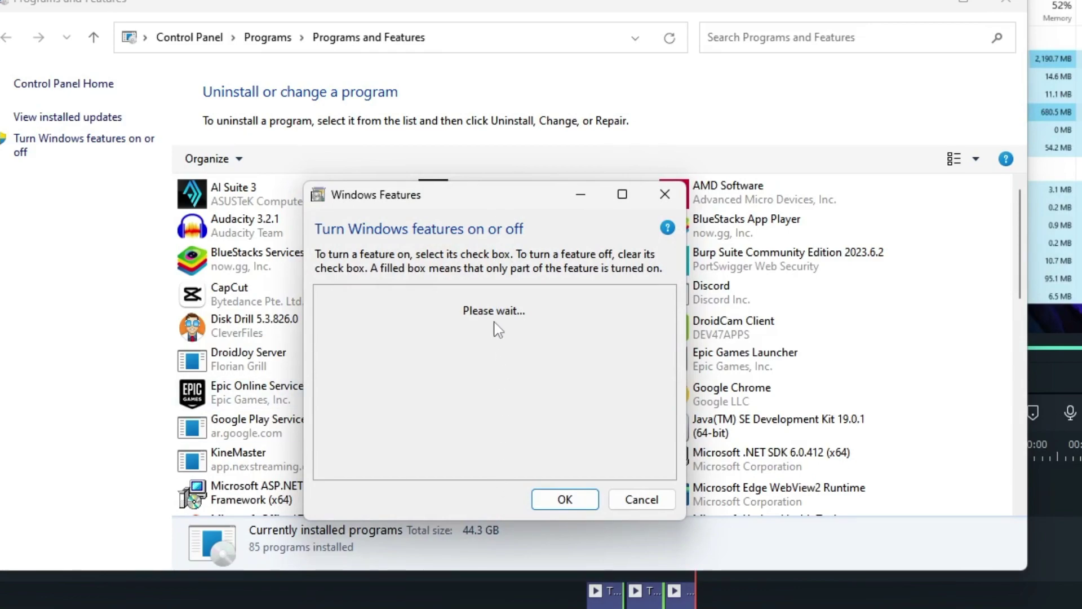
# Examine which Windows features are turned on, from Media Features to Windows Sandbox, selecting Print and Document Services
pyautogui.scroll(-2, 491, 339)
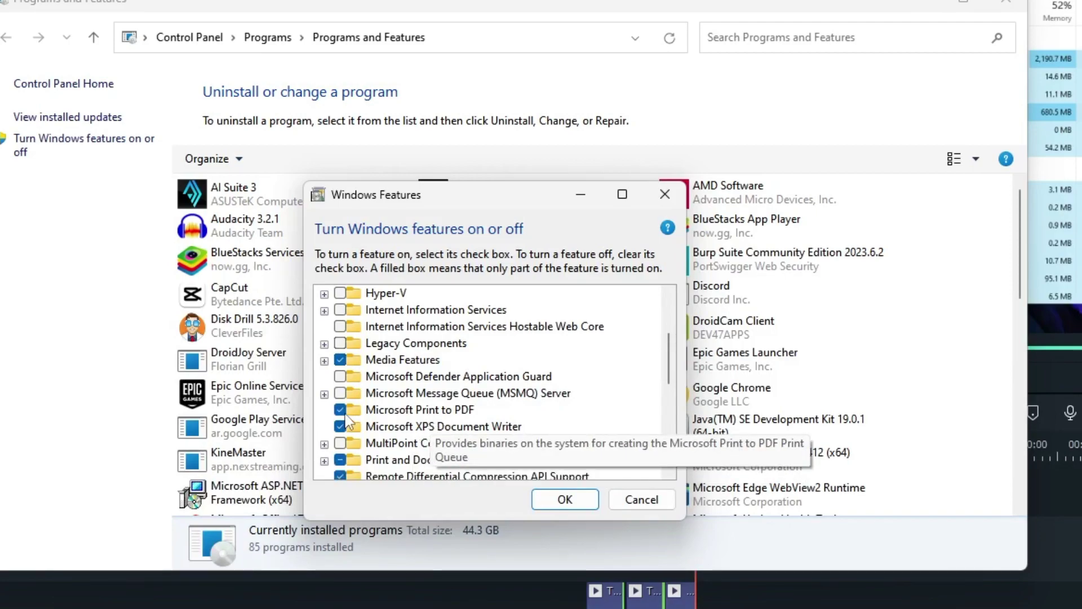
pyautogui.scroll(-1, 343, 415)
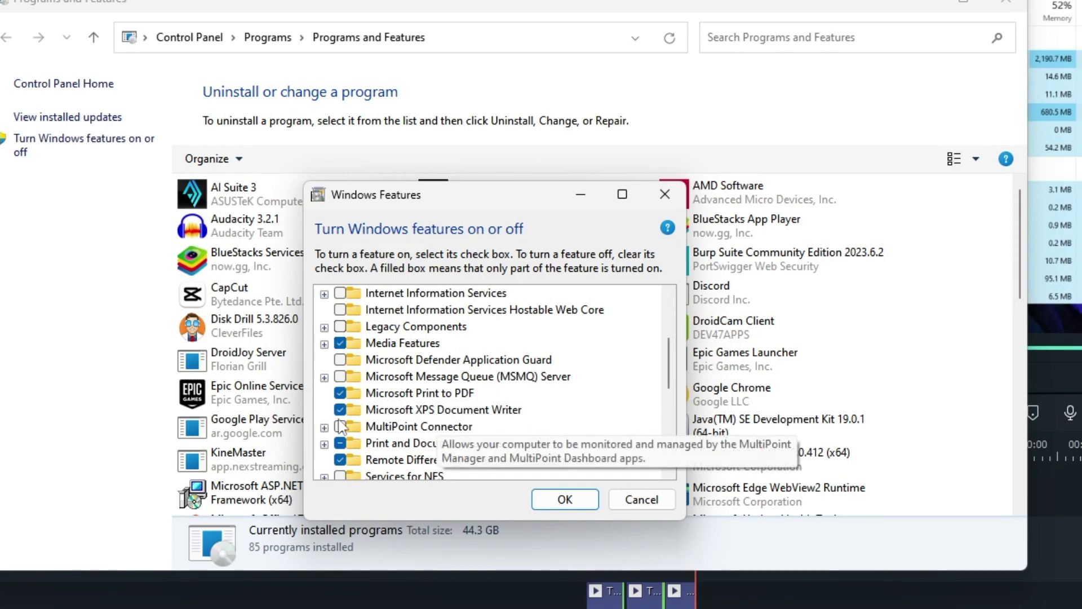
pyautogui.scroll(-3, 345, 427)
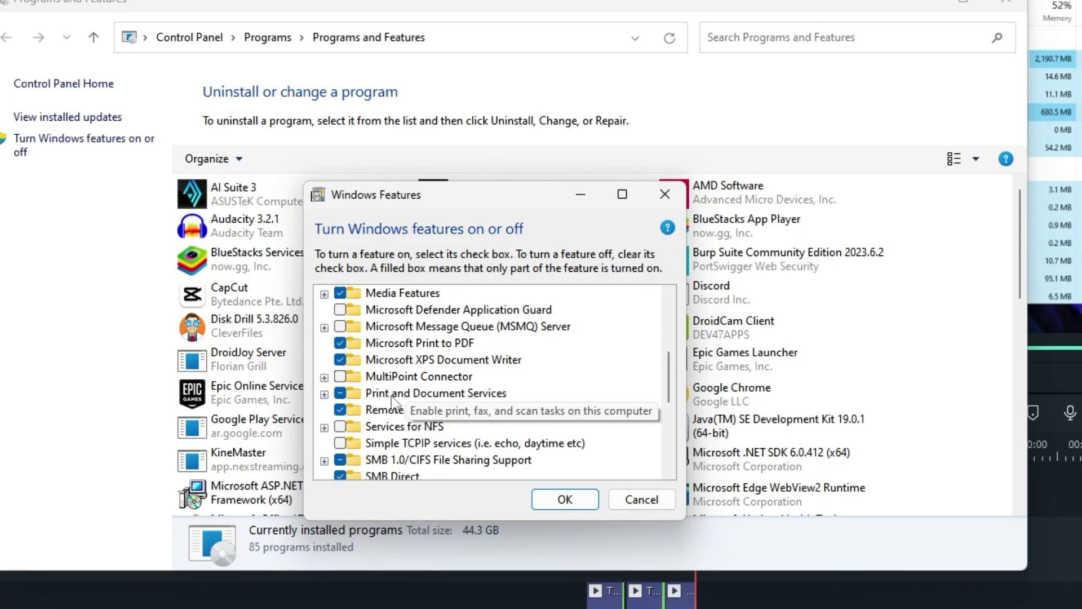
pyautogui.click(341, 394)
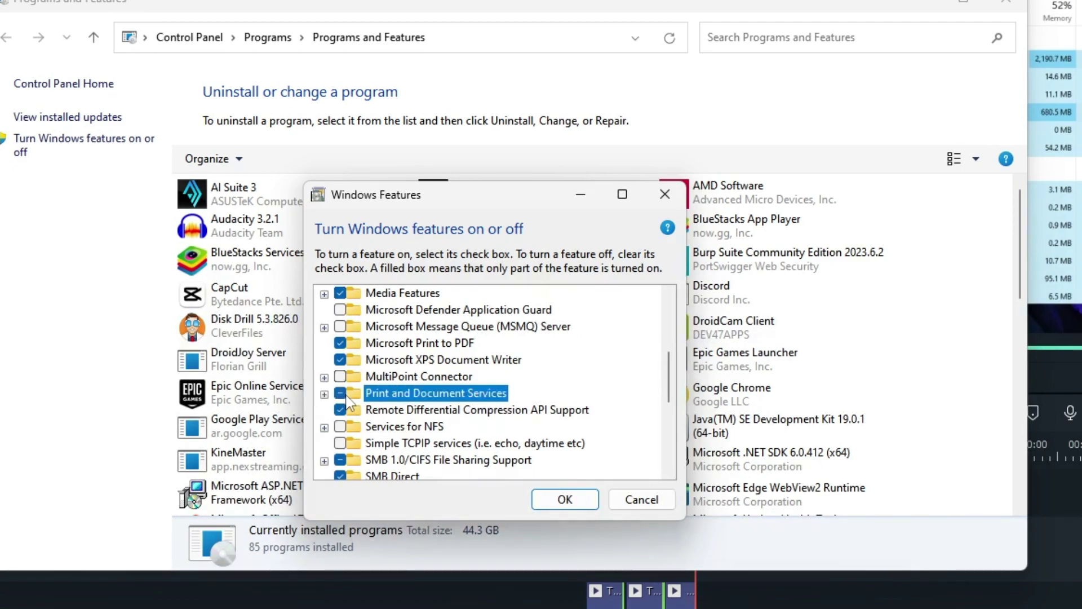
pyautogui.scroll(-1, 367, 431)
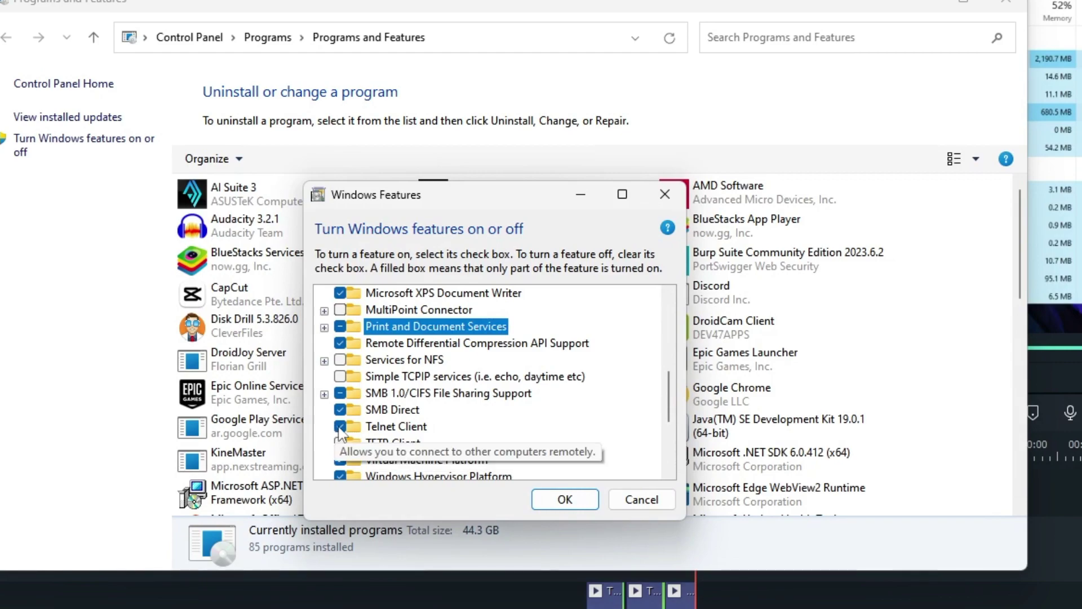
pyautogui.scroll(-1, 432, 399)
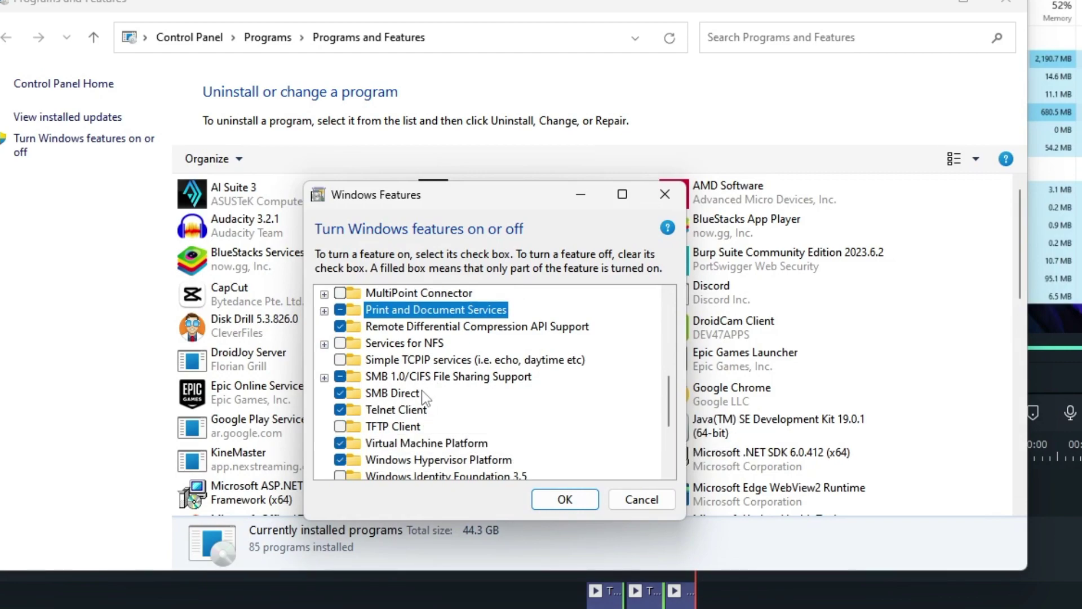
pyautogui.scroll(-1, 409, 420)
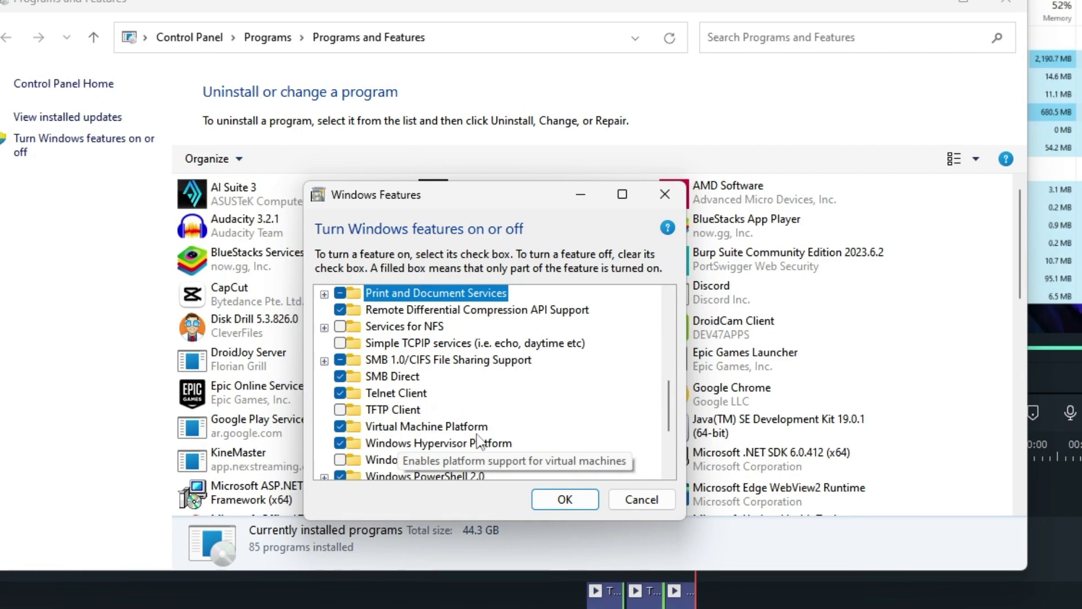
pyautogui.scroll(-5, 478, 439)
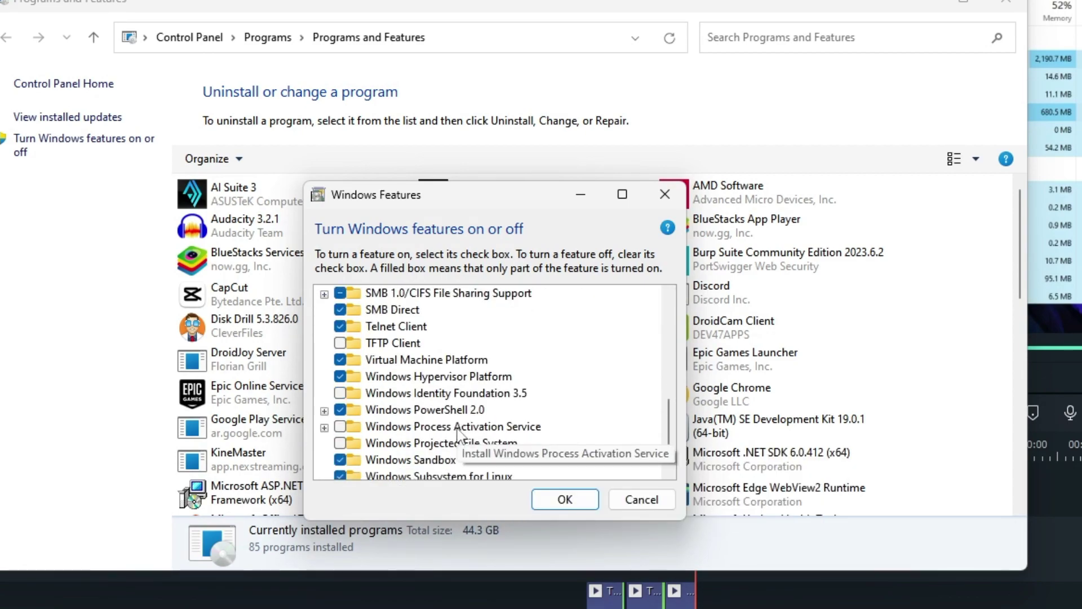
pyautogui.scroll(-1, 458, 435)
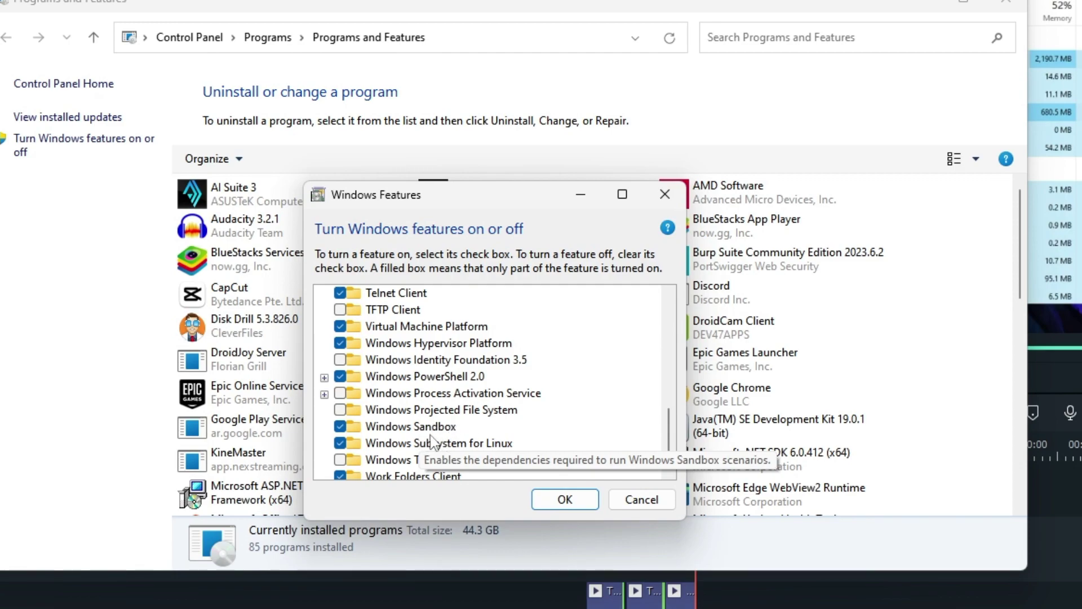
pyautogui.scroll(-1, 443, 434)
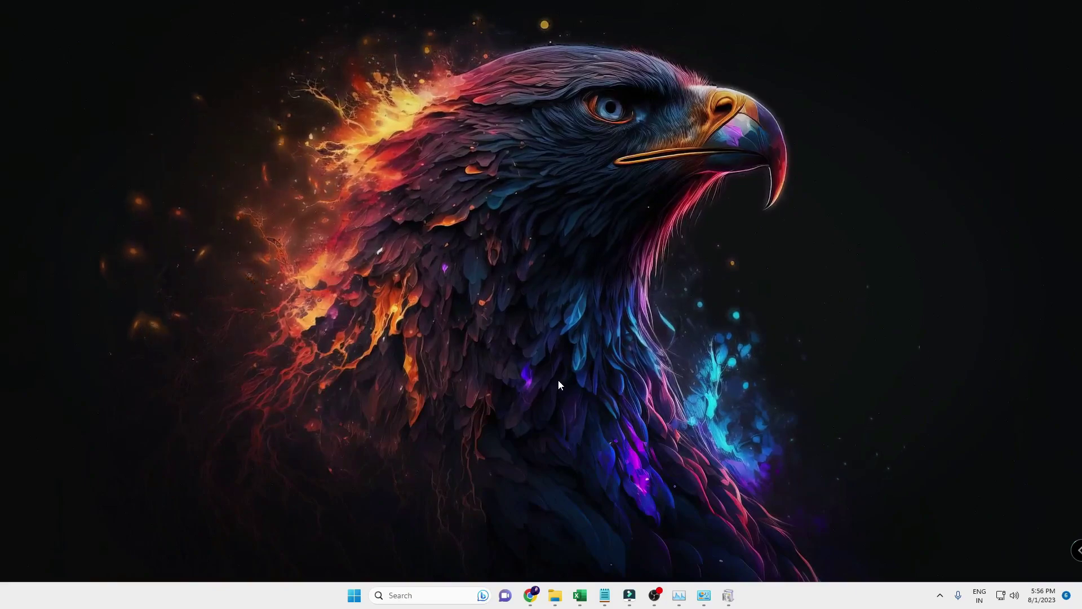
# Open System Properties with sysdm.cpl and bring up the advanced performance settings
pyautogui.click(423, 595)
pyautogui.write('sysdm.cpl')
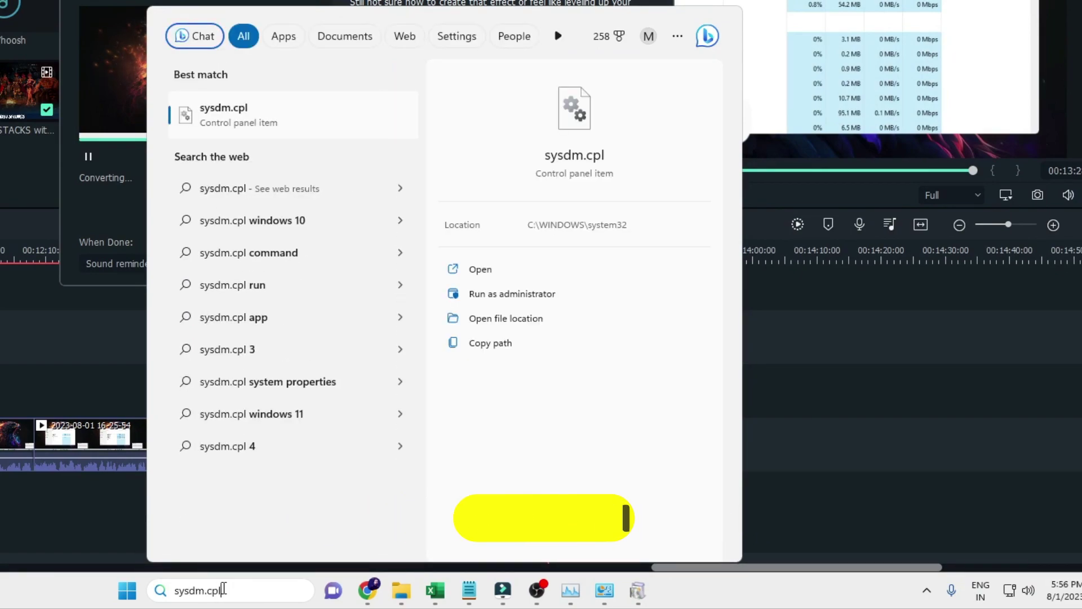
pyautogui.press('Return')
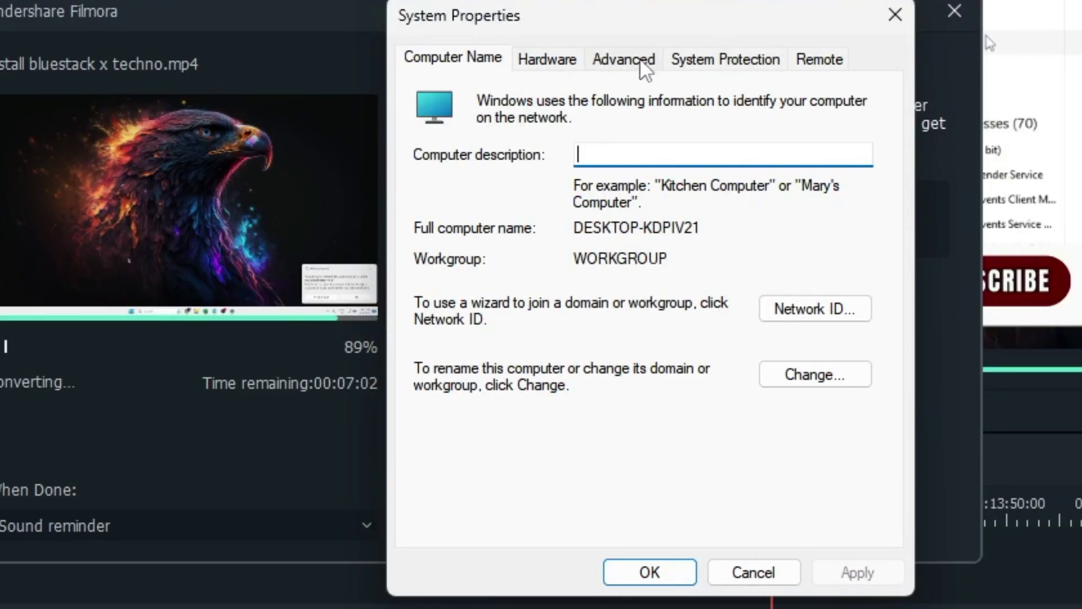
pyautogui.click(614, 62)
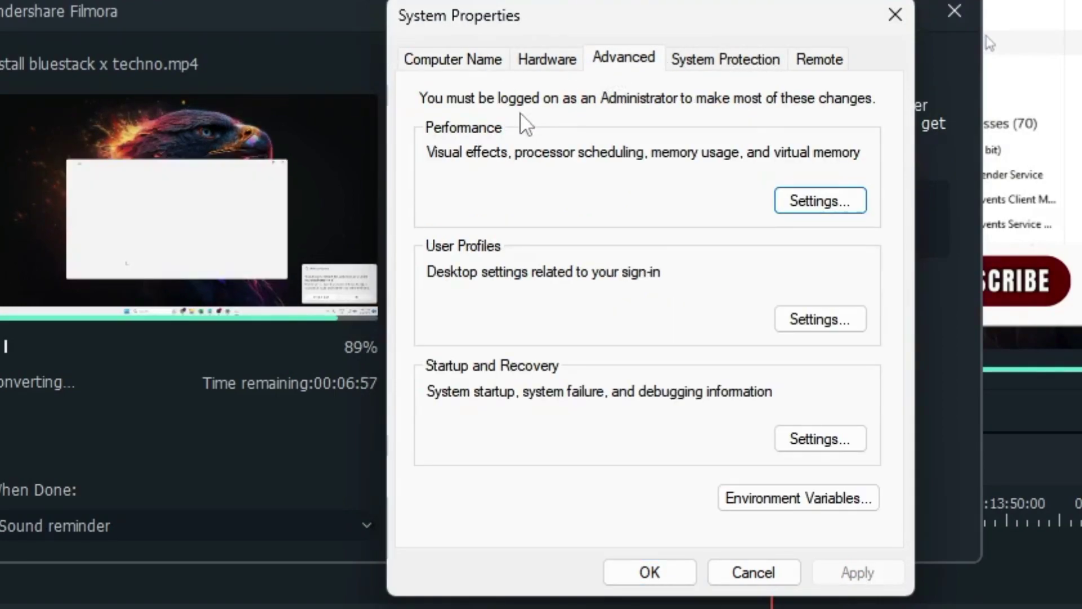
pyautogui.click(799, 205)
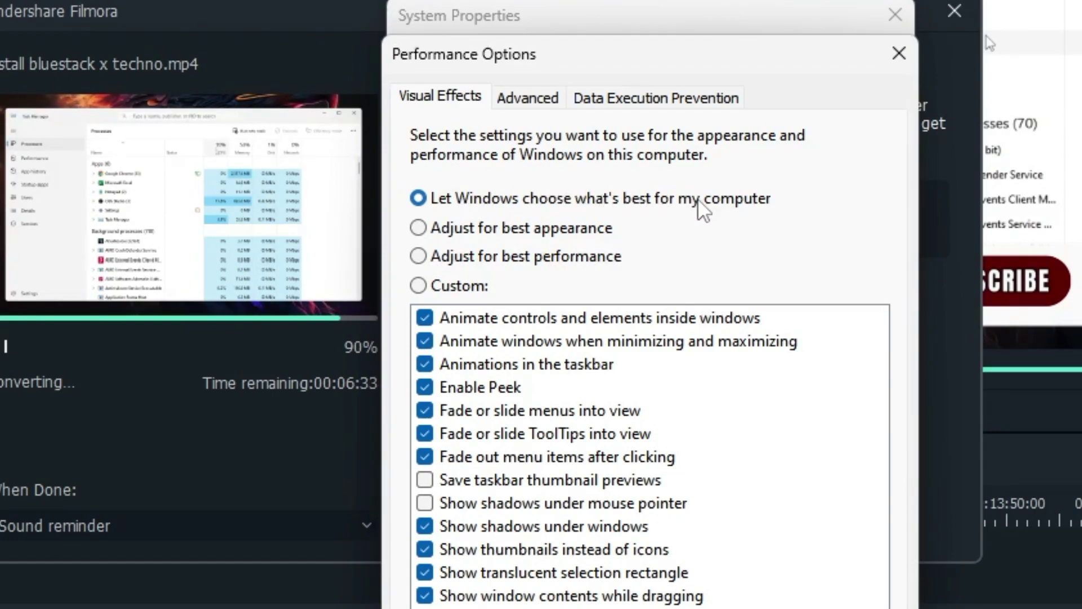
# Adjust the visual effects for best performance, re-enable Show thumbnails instead of icons and confirm the settings
pyautogui.click(500, 261)
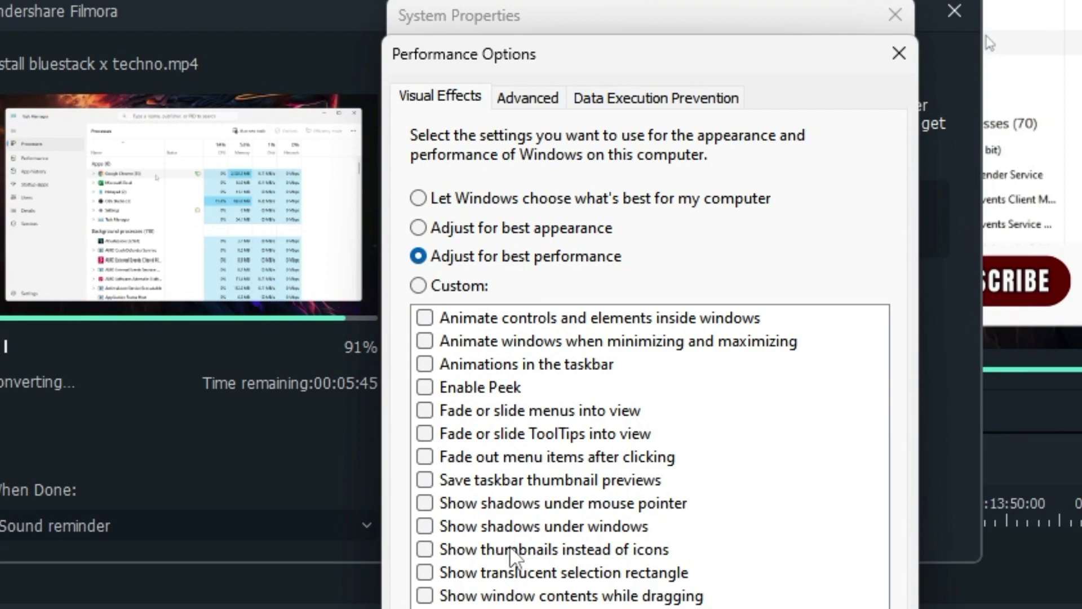
pyautogui.click(426, 550)
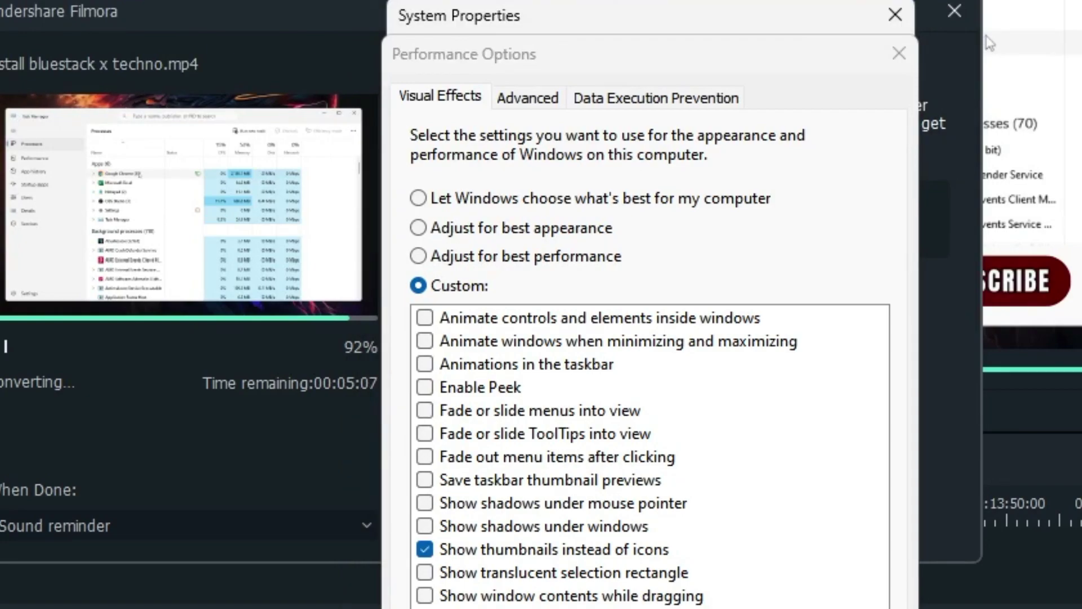
pyautogui.press('Return')
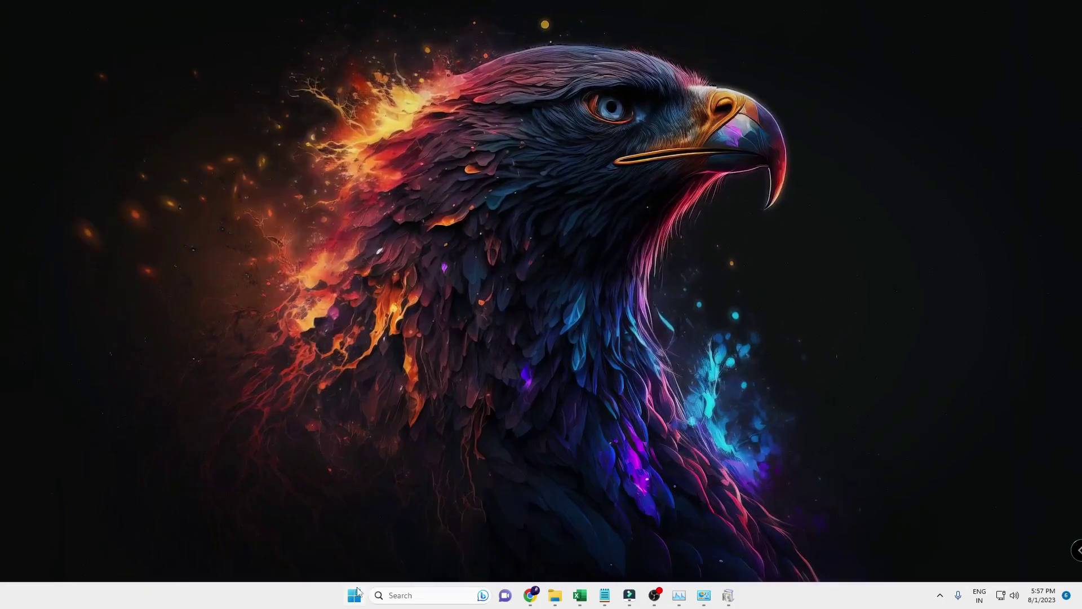
# Turn off Transparency effects in the Colors section of the Windows personalization settings
pyautogui.rightClick(354, 595)
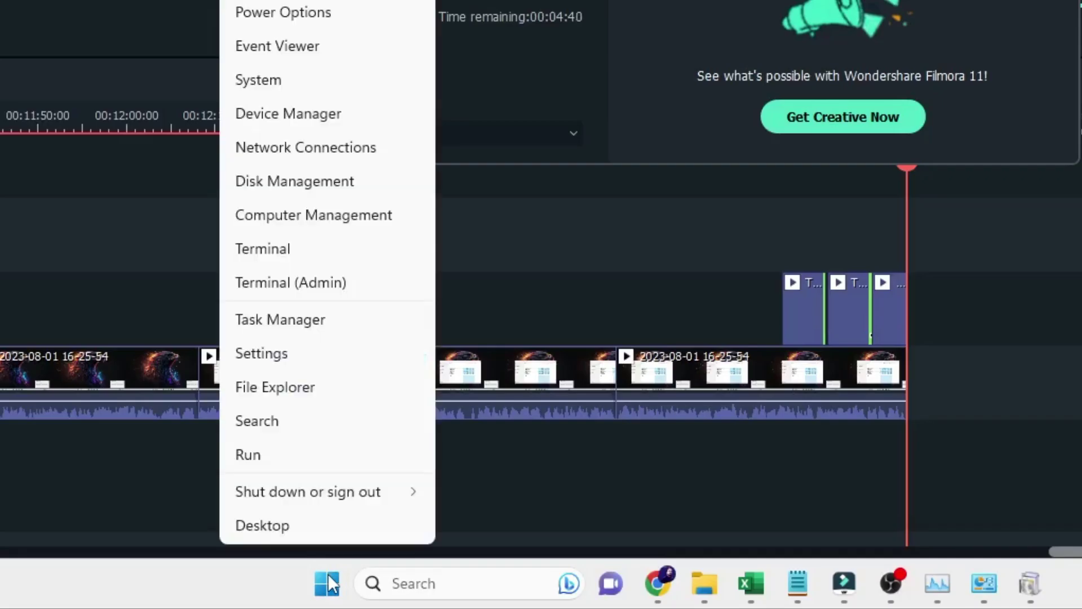
pyautogui.click(289, 349)
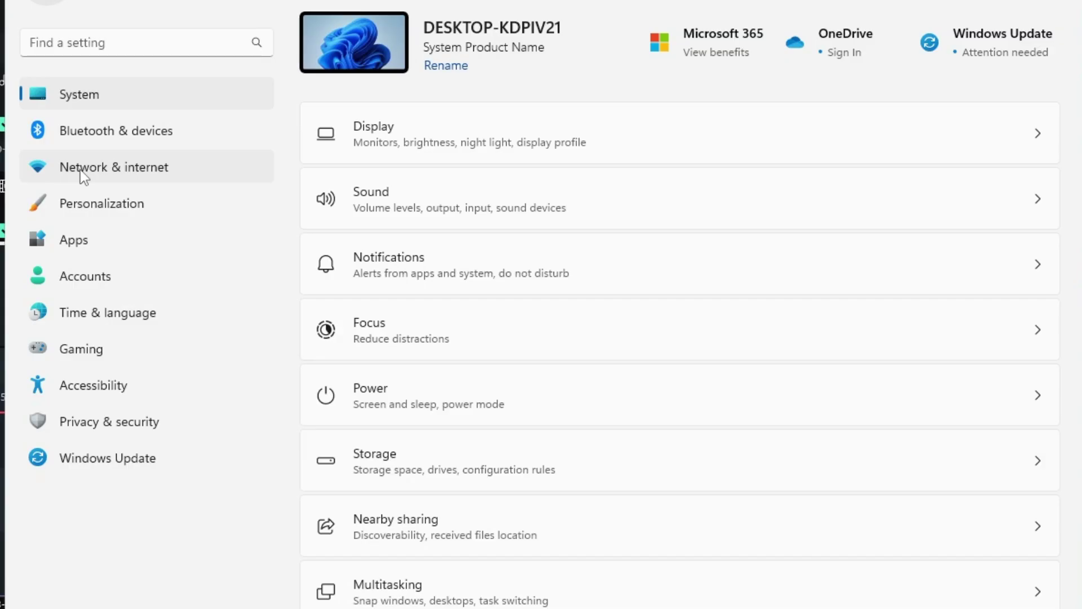
pyautogui.click(111, 204)
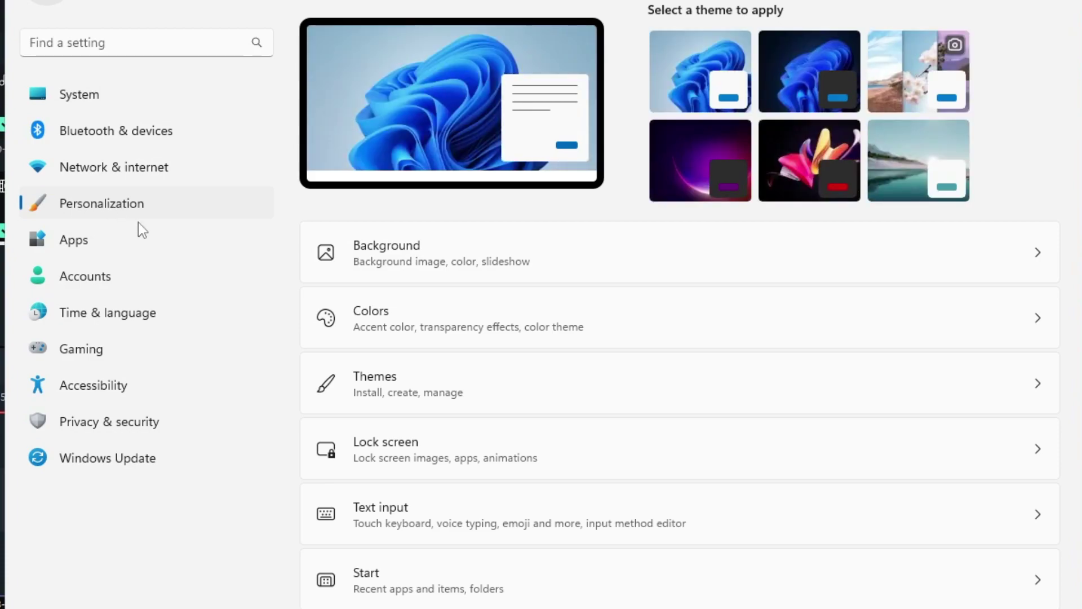
pyautogui.click(465, 326)
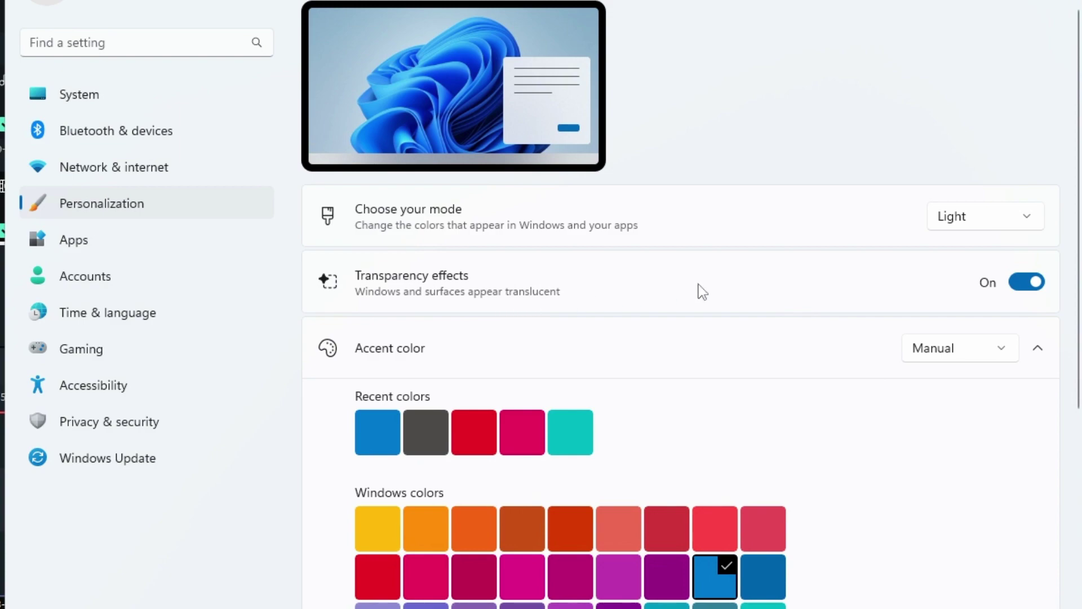
pyautogui.click(1030, 284)
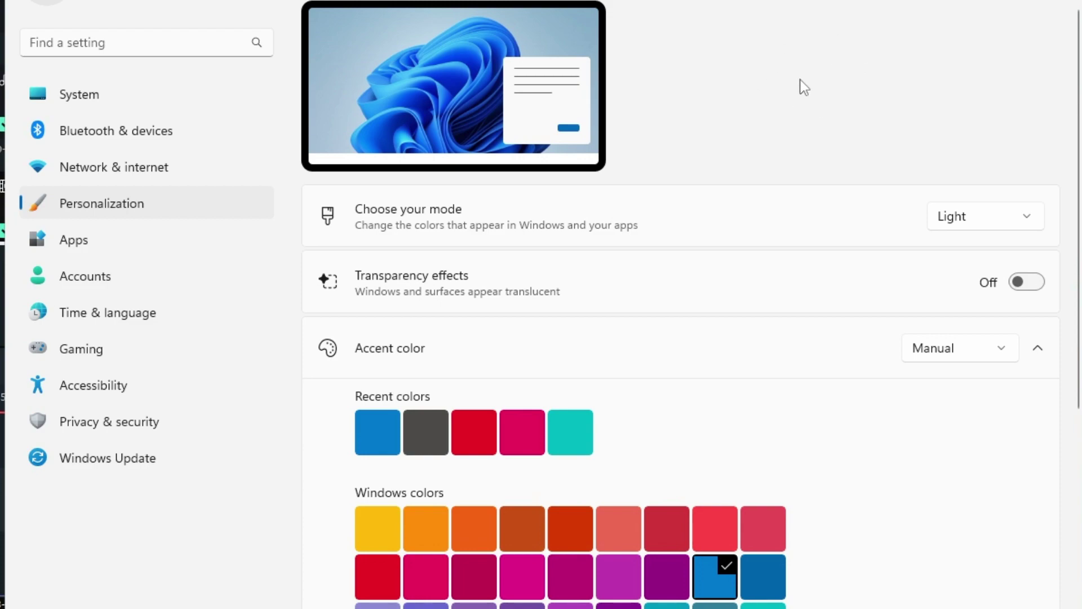
pyautogui.click(1028, 286)
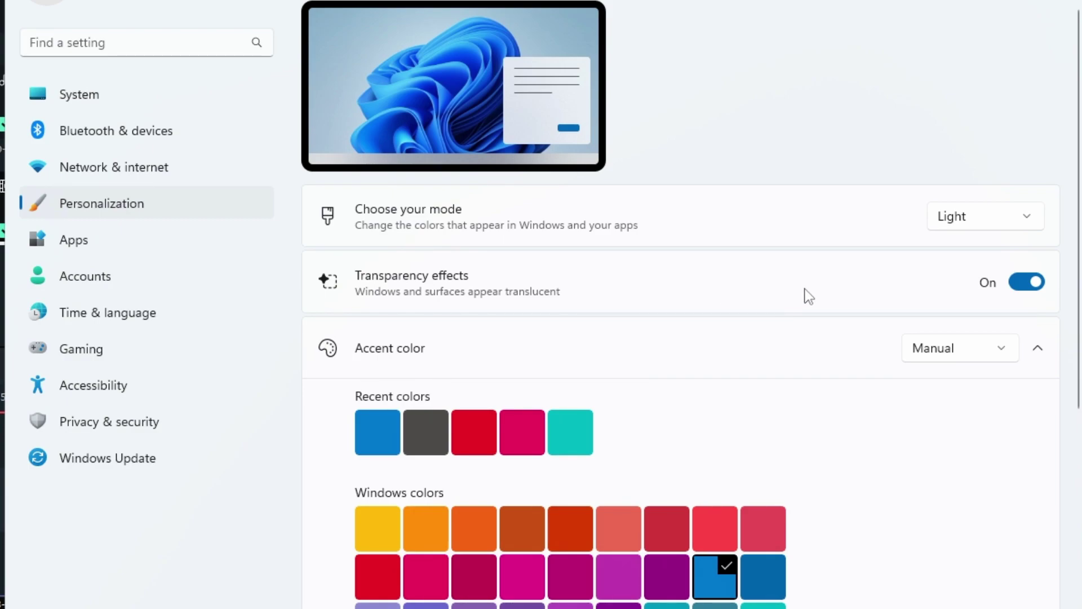
pyautogui.click(1035, 283)
pyautogui.scroll(-10, 742, 333)
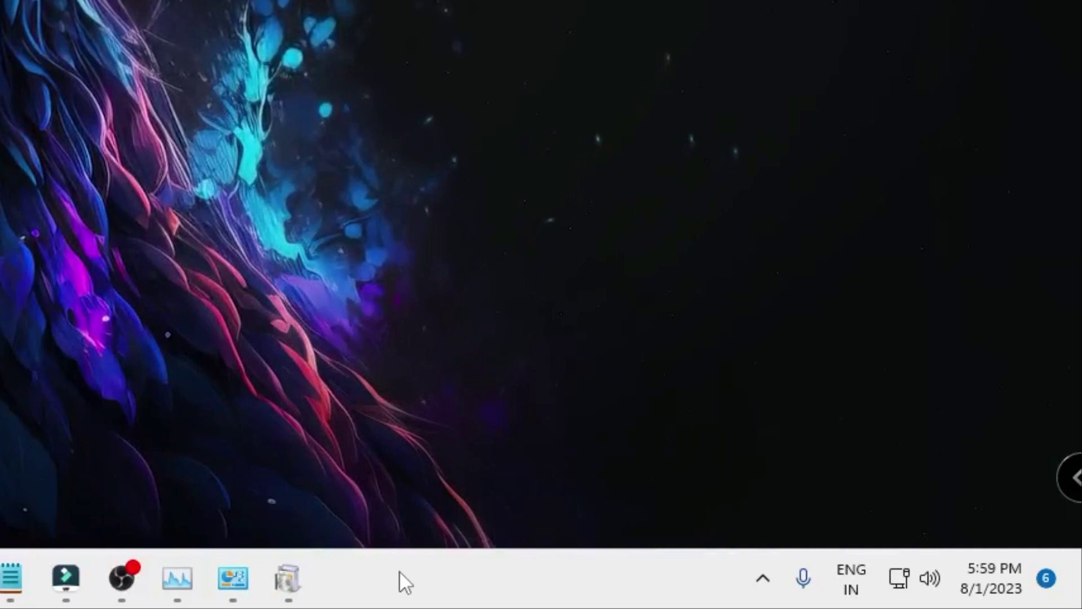
# Open the taskbar settings and turn off the Chat taskbar item
pyautogui.rightClick(399, 570)
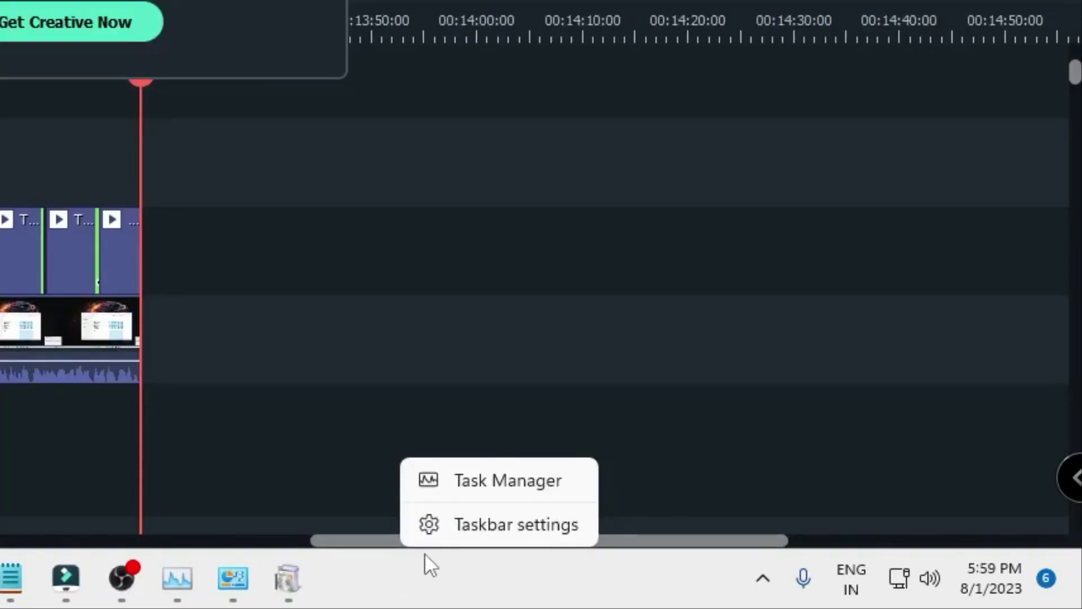
pyautogui.click(489, 533)
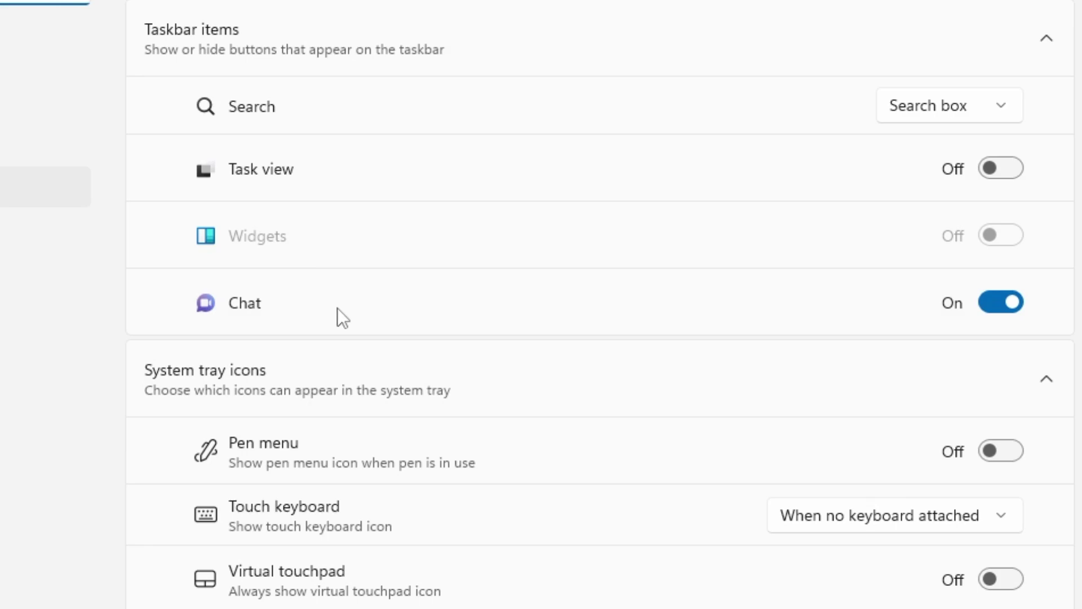
pyautogui.click(1010, 307)
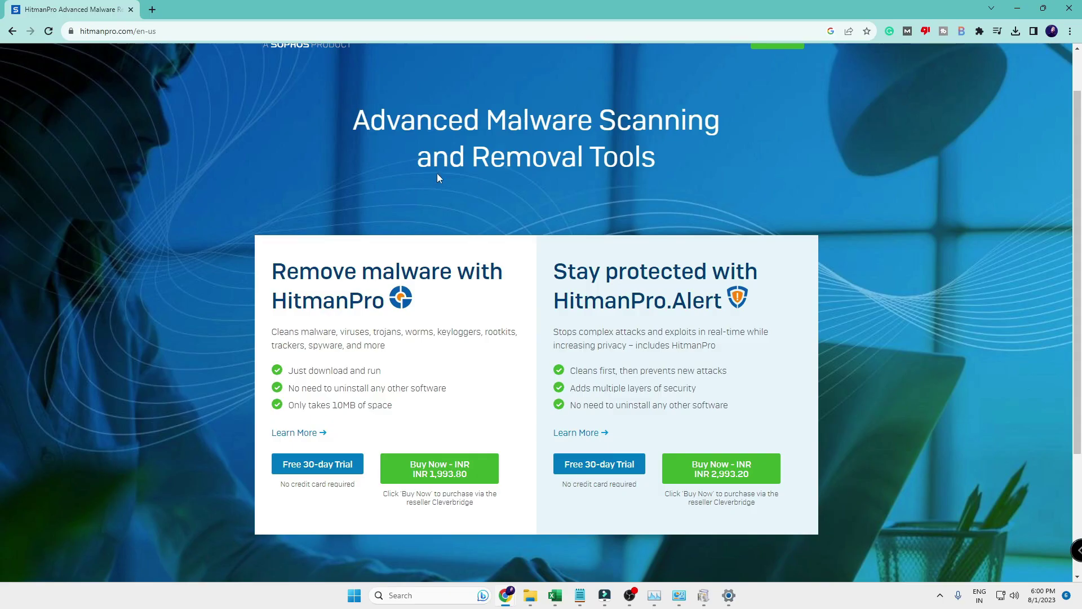
# Review the HitmanPro malware removal offer and its free 30-day trial on hitmanpro.com in Chrome
pyautogui.scroll(-2, 446, 200)
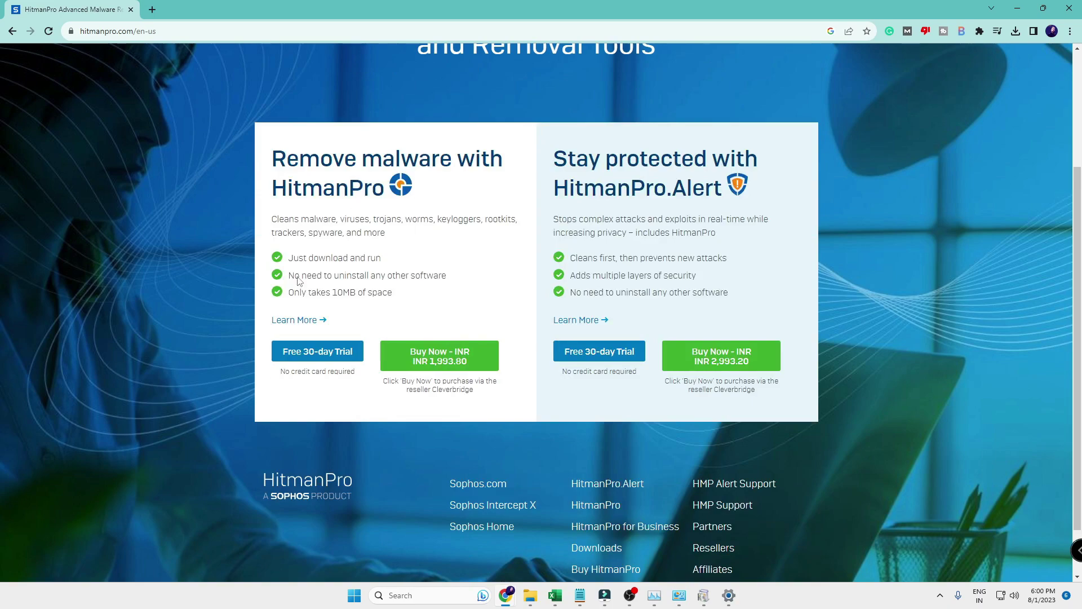